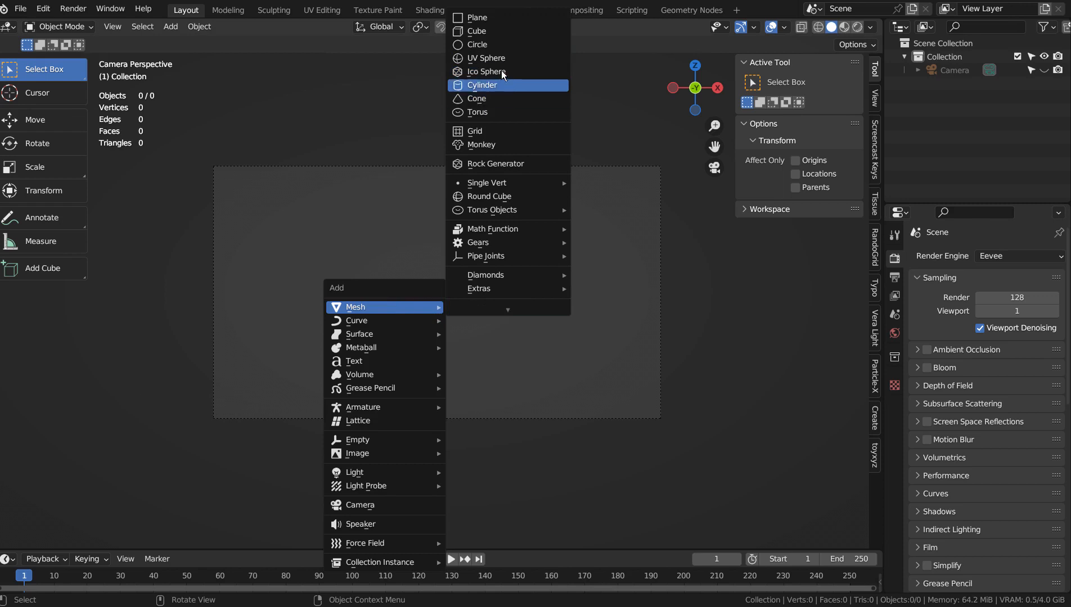
# Step: Add a UV sphere at the scene centre and scale it up uniformly by about 2.23
pyautogui.click(501, 58)
pyautogui.scroll(3, 508, 324)
pyautogui.scroll(-2, 510, 324)
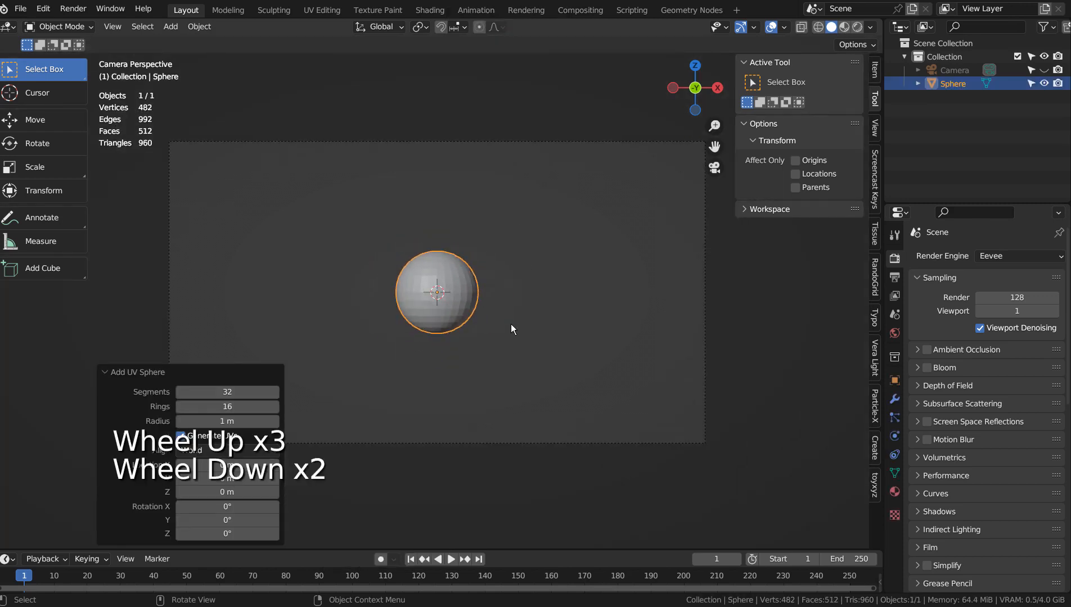
pyautogui.press('s')
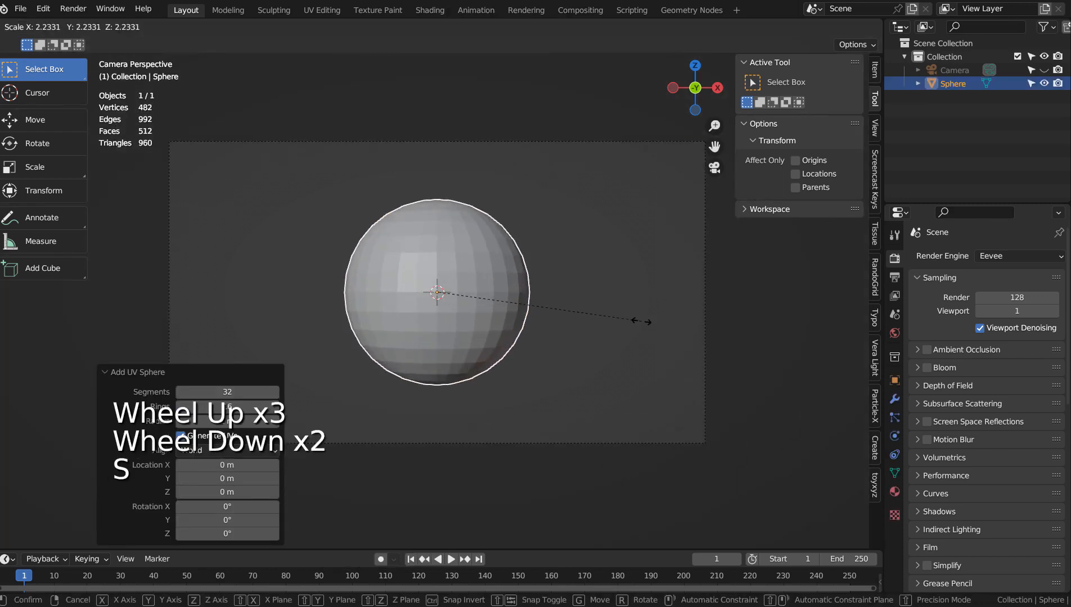
pyautogui.click(641, 321)
# Step: Shape the sphere into a smooth-shaded vertical ellipsoid by stretching it about 1.77 times along Z and shrinking it overall
pyautogui.press('s')
pyautogui.middleClick(638, 321)
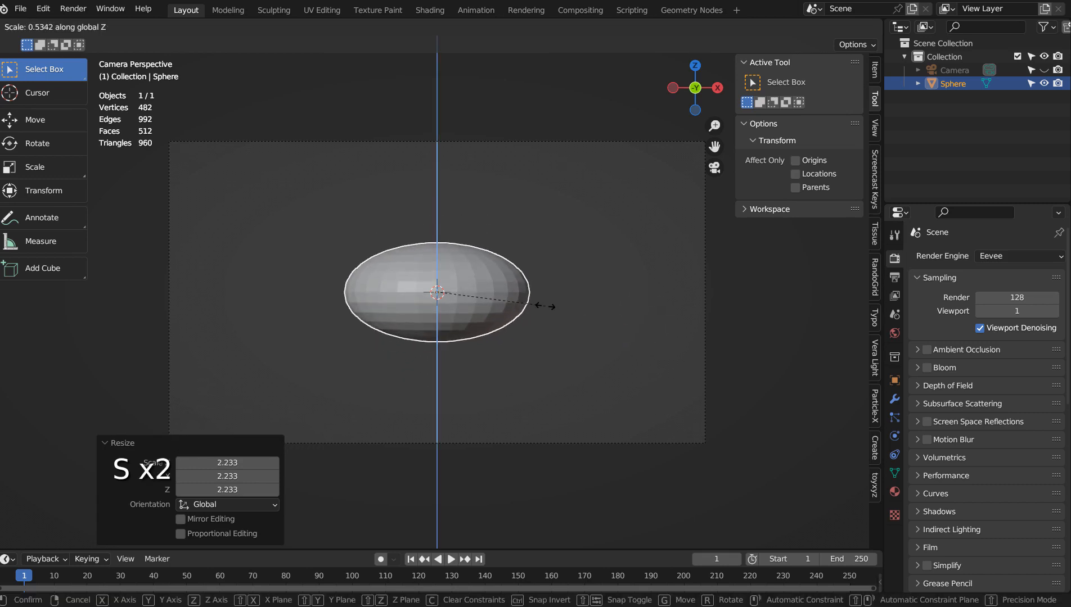
pyautogui.click(795, 337)
pyautogui.press('s')
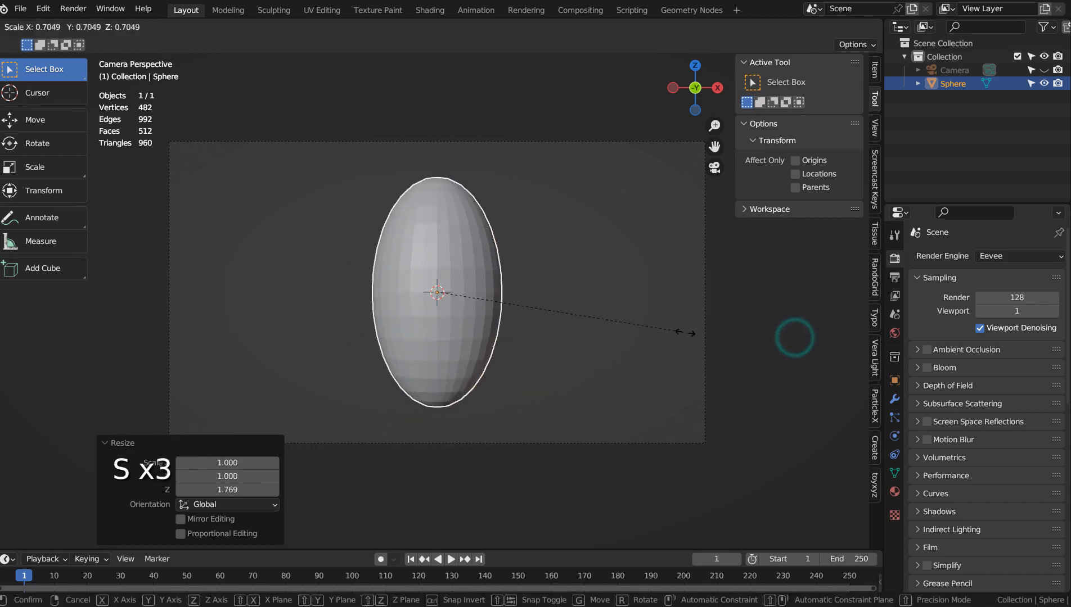
pyautogui.click(653, 330)
pyautogui.rightClick(438, 256)
pyautogui.click(438, 256)
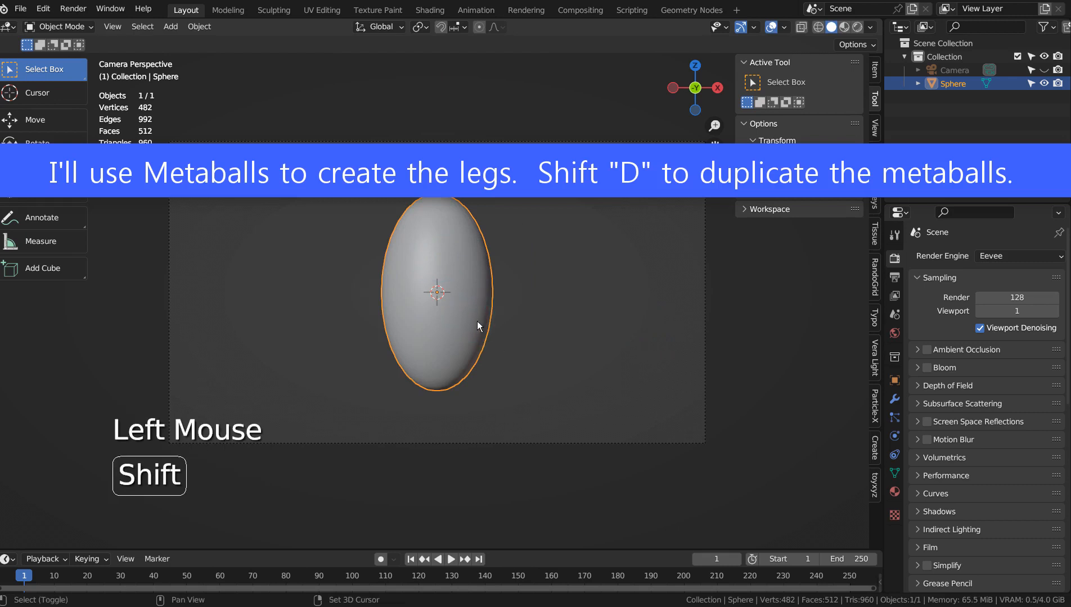
# Step: Add a Ball metaball, place it against the ellipsoid's upper right side and scale it to about 0.42
pyautogui.hotkey('shift', 'a')
pyautogui.moveTo(475, 308)
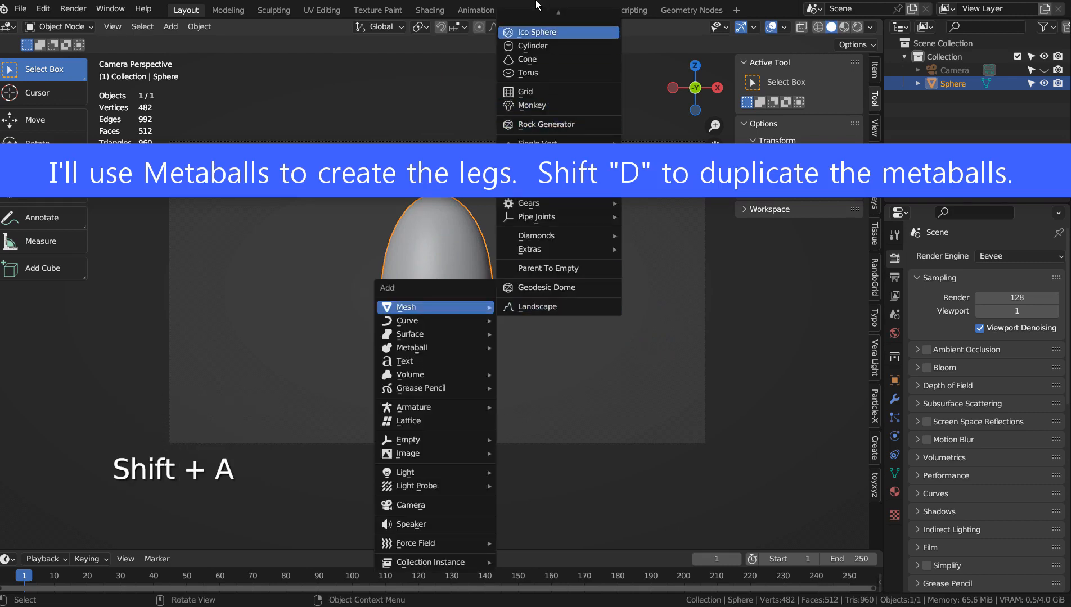
pyautogui.scroll(3, 539, 32)
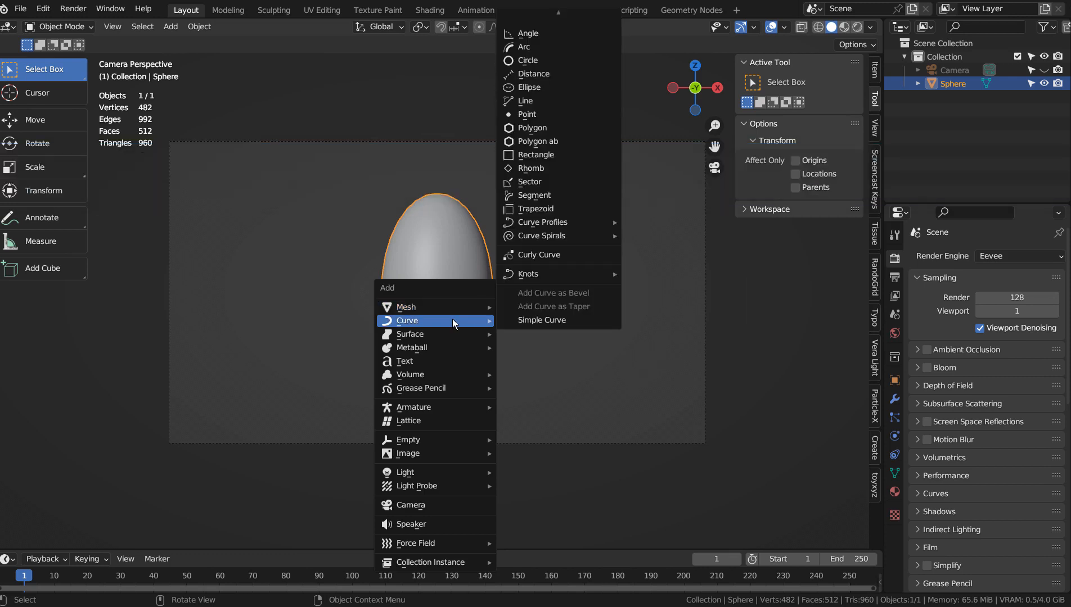
pyautogui.moveTo(458, 350)
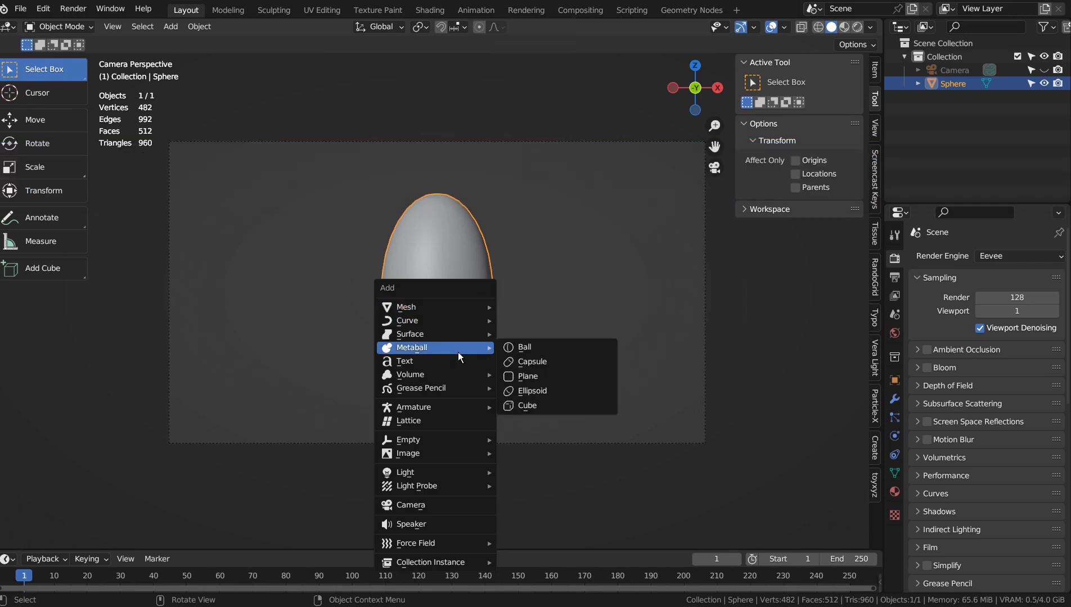
pyautogui.click(575, 346)
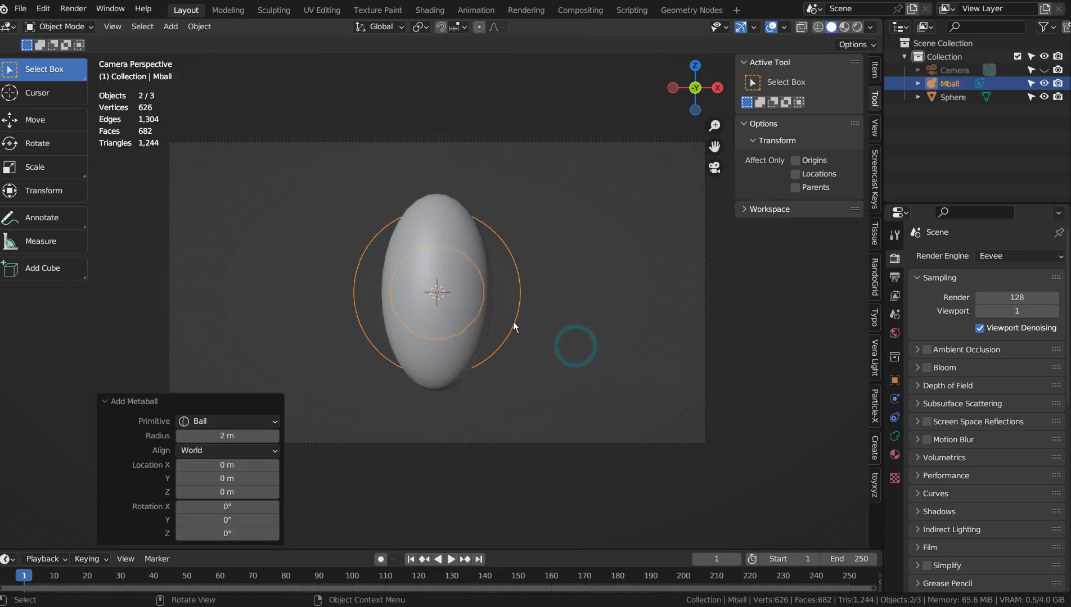
pyautogui.press('g')
pyautogui.click(557, 287)
pyautogui.press('s')
pyautogui.click(515, 276)
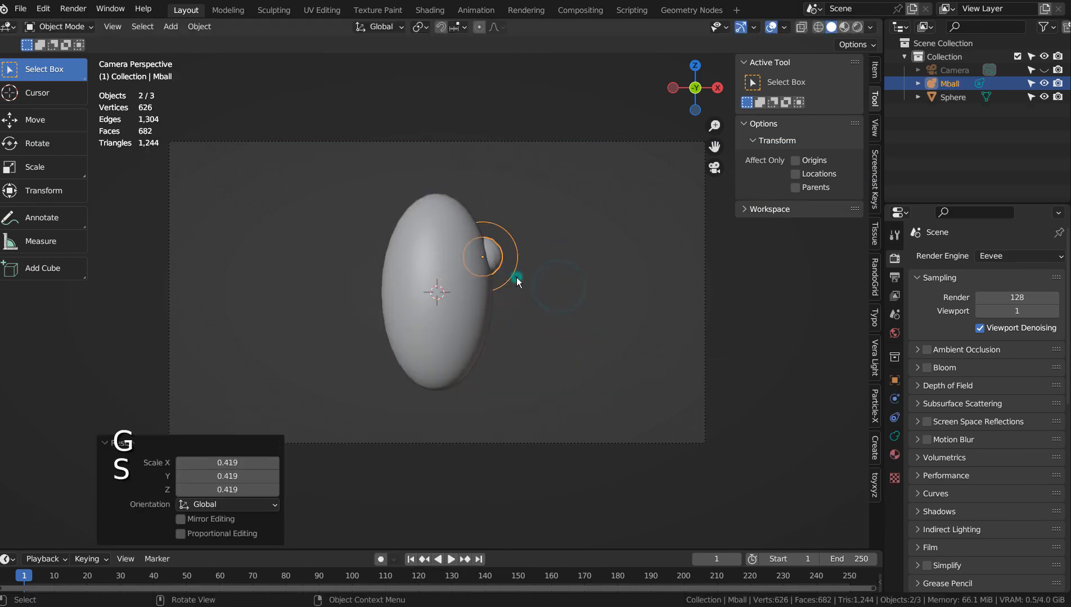
# Step: Duplicate the metaball six times in an overlapping chain running outward and bending downward to form the thick part of a leg
pyautogui.hotkey('shift', 'd')
pyautogui.click(549, 272)
pyautogui.hotkey('shift', 'd')
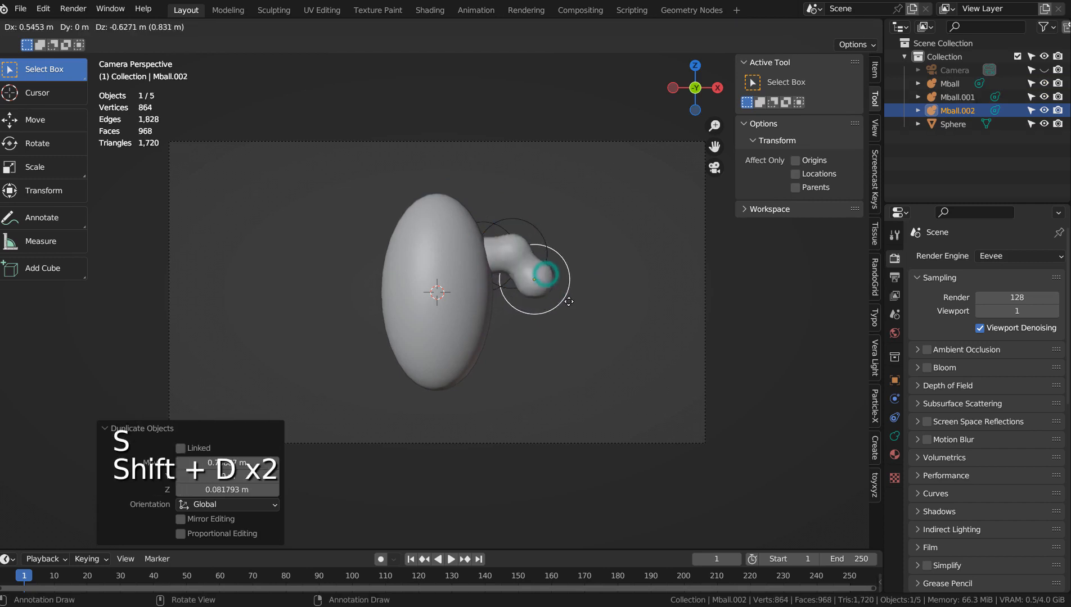
pyautogui.click(569, 290)
pyautogui.hotkey('shift', 'd')
pyautogui.click(583, 306)
pyautogui.hotkey('shift', 'd')
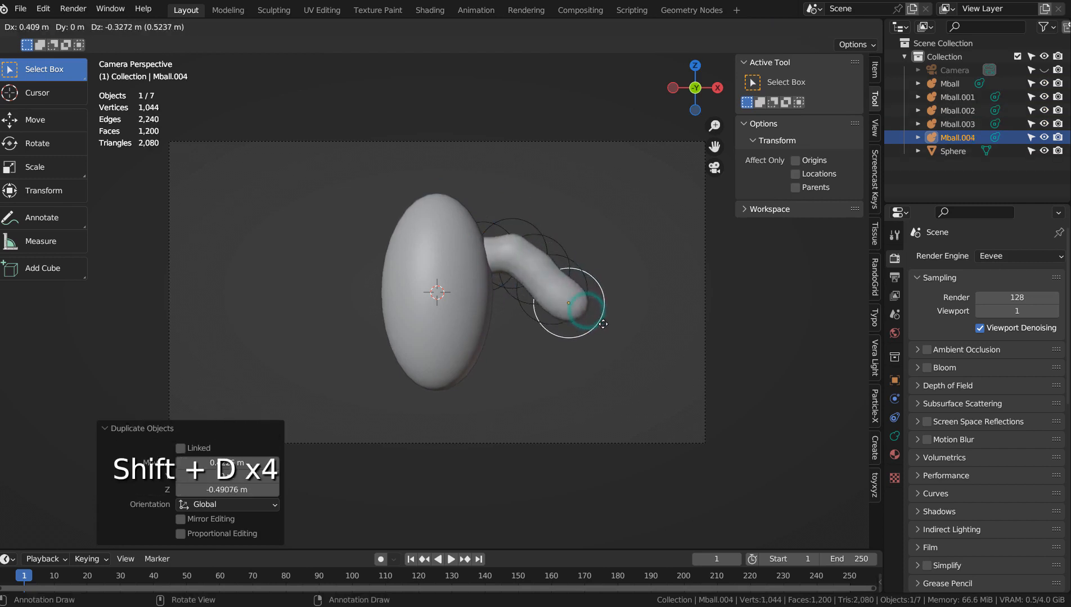
pyautogui.click(613, 301)
pyautogui.hotkey('shift', 'd')
pyautogui.click(630, 325)
pyautogui.hotkey('shift', 'd')
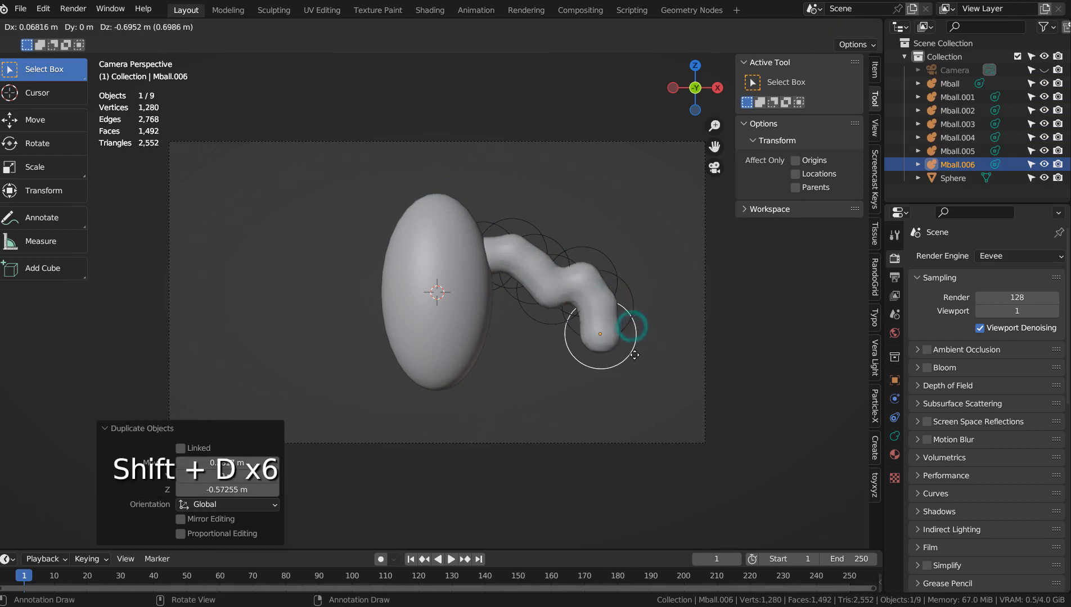
pyautogui.click(633, 355)
# Step: Duplicate the last metaball below the leg's end, shrink it to about 0.57 and tuck it against the leg
pyautogui.hotkey('shift', 'd')
pyautogui.click(605, 375)
pyautogui.press('s')
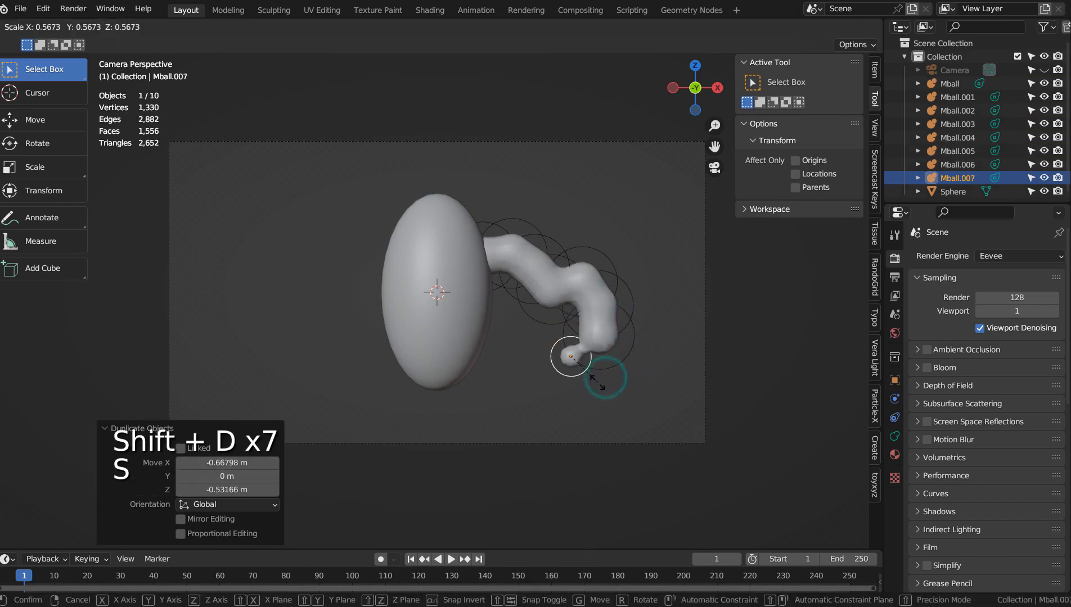
pyautogui.click(598, 385)
pyautogui.press('g')
pyautogui.click(613, 381)
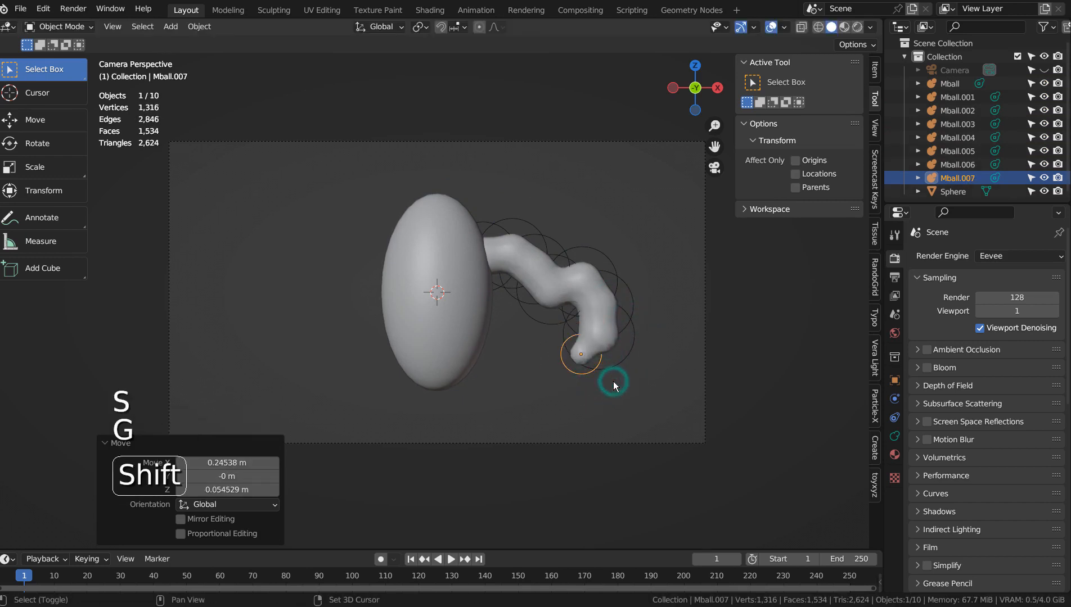
# Step: Duplicate the small metaball twice further down to form the thin tip of the leg
pyautogui.hotkey('shift', 'd')
pyautogui.click(611, 397)
pyautogui.hotkey('shift', 'd')
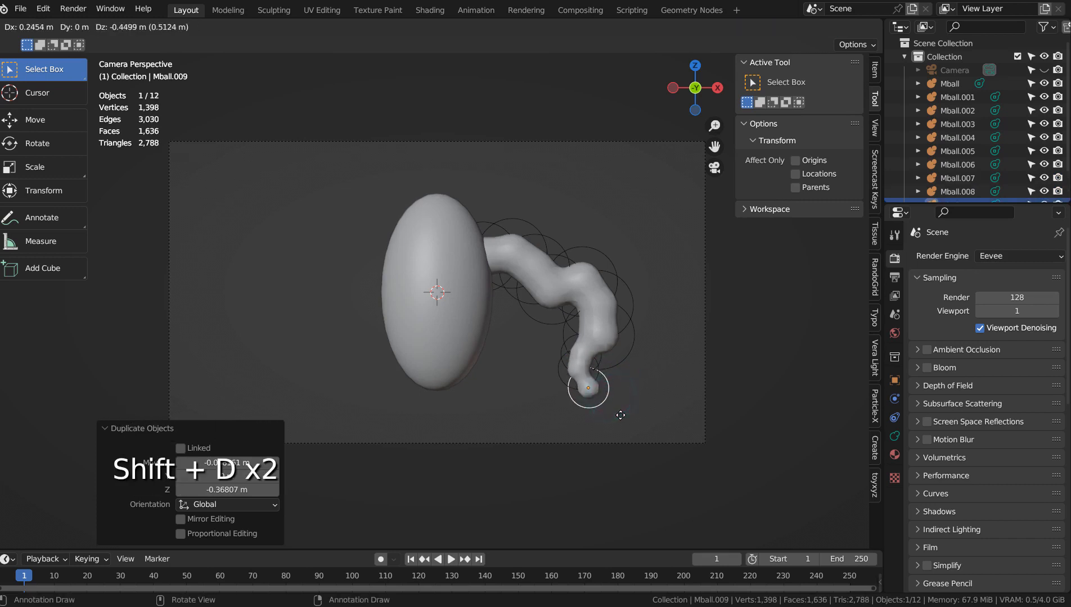
pyautogui.click(618, 411)
# Step: In top view, duplicate the leg's metaballs without the body, rotate the copy 180° and place it on the body's opposite side
pyautogui.moveTo(491, 196); pyautogui.dragTo(648, 423)
pyautogui.press('KP_7')
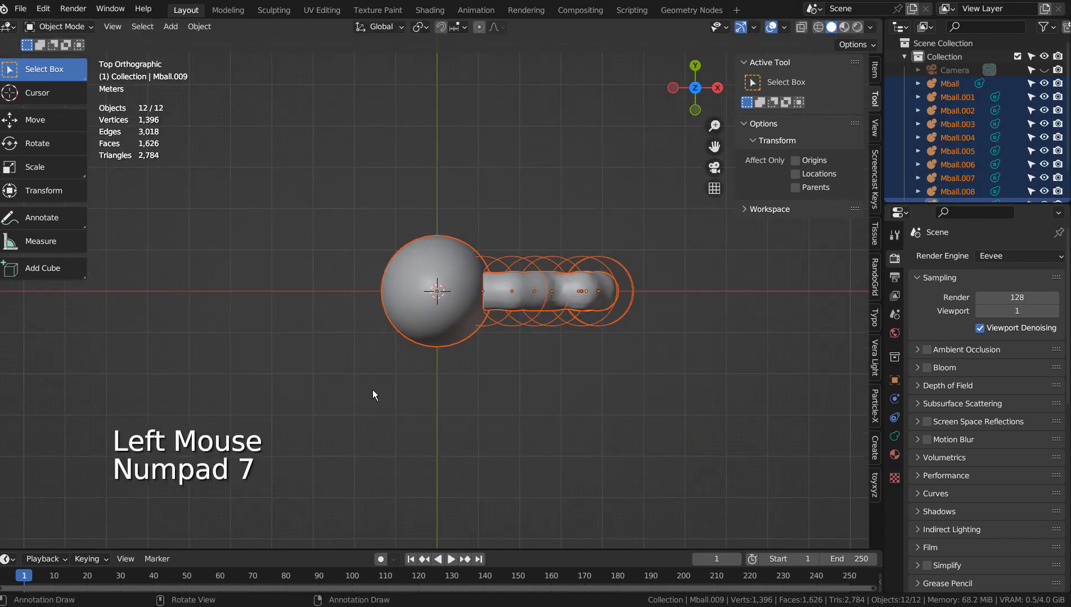
pyautogui.keyDown('shift'); pyautogui.click(409, 274); pyautogui.keyUp('shift')
pyautogui.keyDown('shift'); pyautogui.click(428, 285); pyautogui.keyUp('shift')
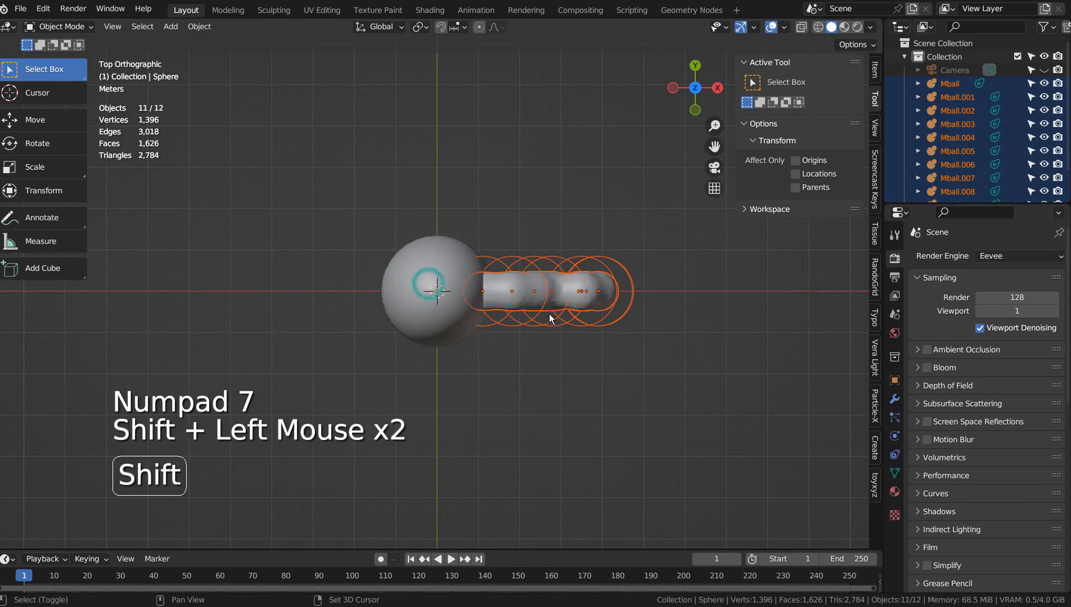
pyautogui.hotkey('shift', 'd')
pyautogui.press('r')
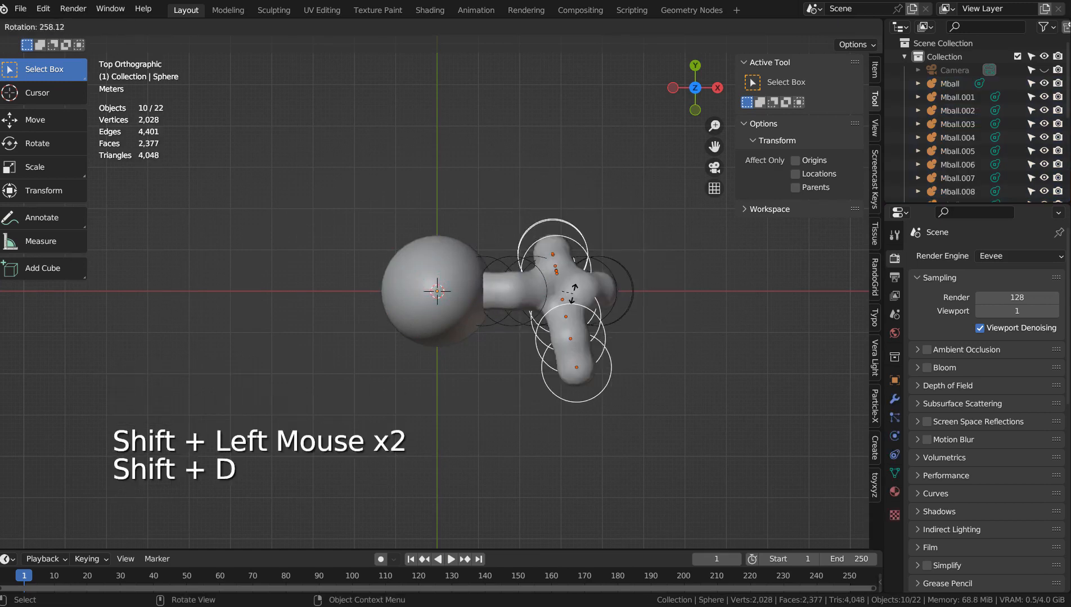
pyautogui.press('ctrl')
pyautogui.click(564, 282)
pyautogui.press('g')
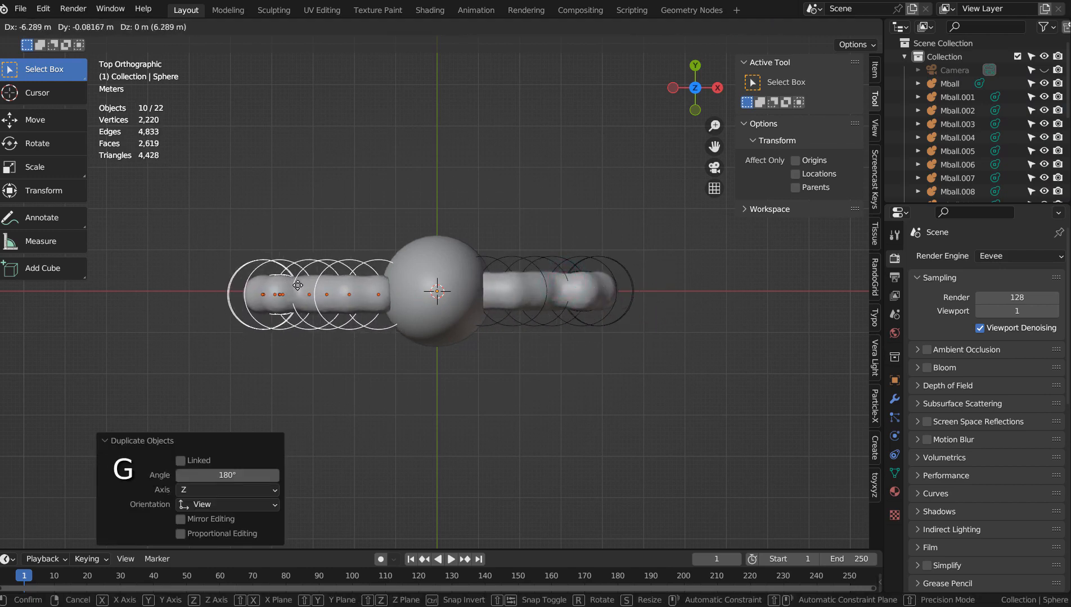
pyautogui.click(307, 285)
# Step: Hide the body, then duplicate both legs and rotate the copied pair about 90° around the centre
pyautogui.click(431, 252)
pyautogui.press('h')
pyautogui.moveTo(177, 207); pyautogui.dragTo(656, 395)
pyautogui.hotkey('shift', 'd')
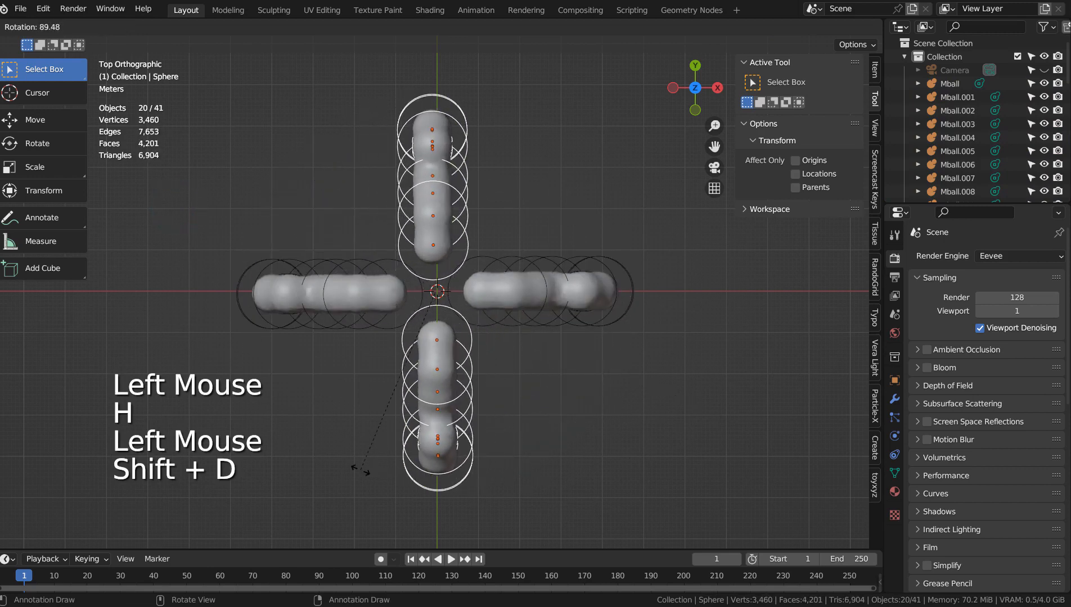
pyautogui.press('ctrl')
pyautogui.click(358, 468)
# Step: Duplicate the selected leg pair twice more, rotating the first copy 50° and the second 80° to fill the diagonal gaps
pyautogui.hotkey('shift', 'd')
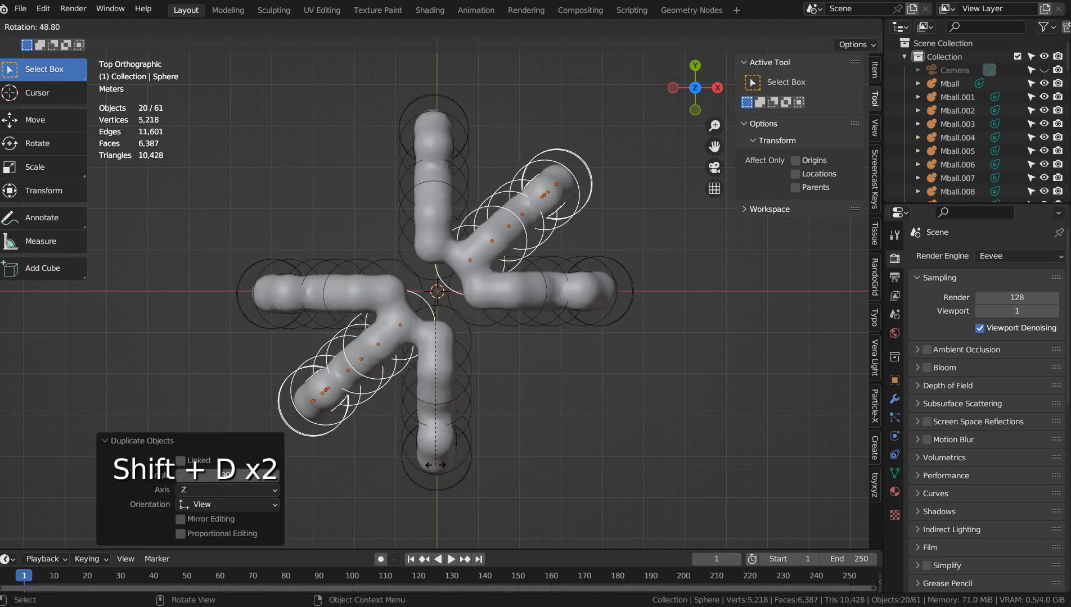
pyautogui.click(434, 465)
pyautogui.hotkey('shift', 'd')
pyautogui.press('ctrl')
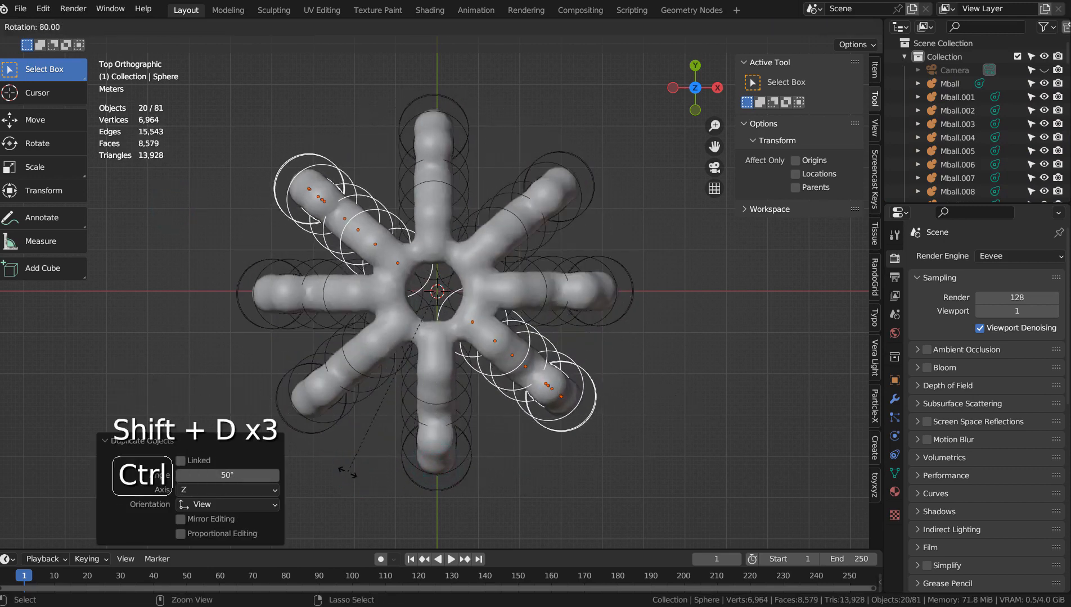
pyautogui.click(348, 474)
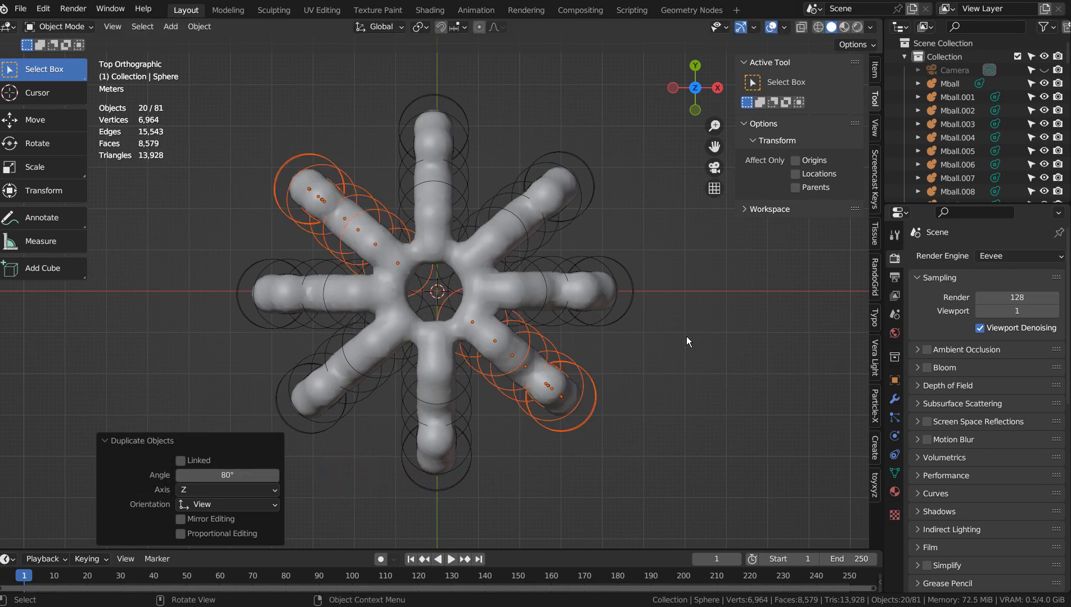
# Step: Switch to the front view and reveal all hidden objects, including the body
pyautogui.press('KP_1')
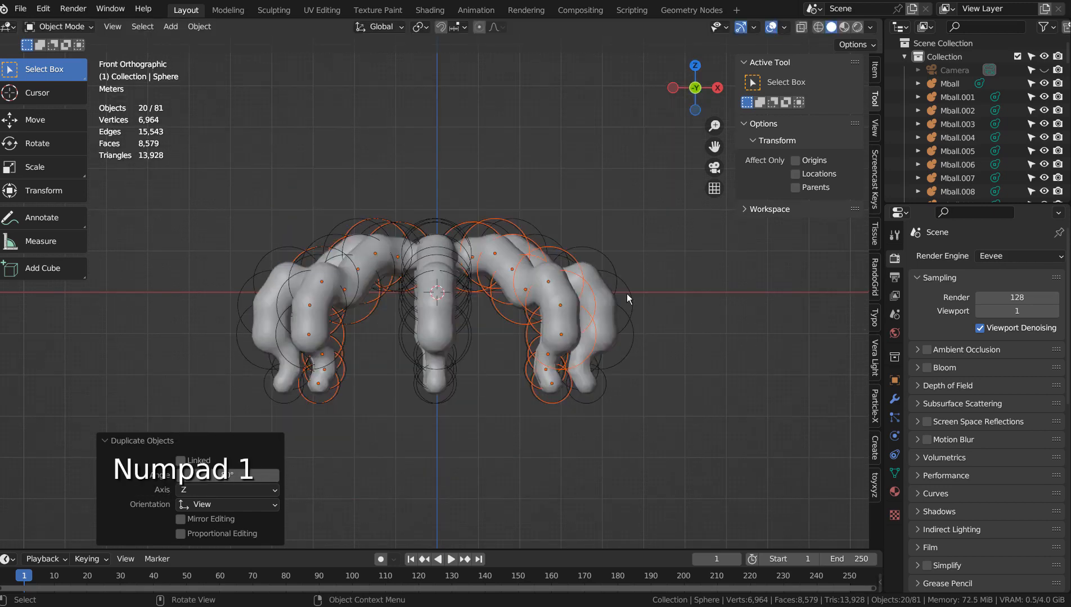
pyautogui.hotkey('alt', 'h')
pyautogui.press('g')
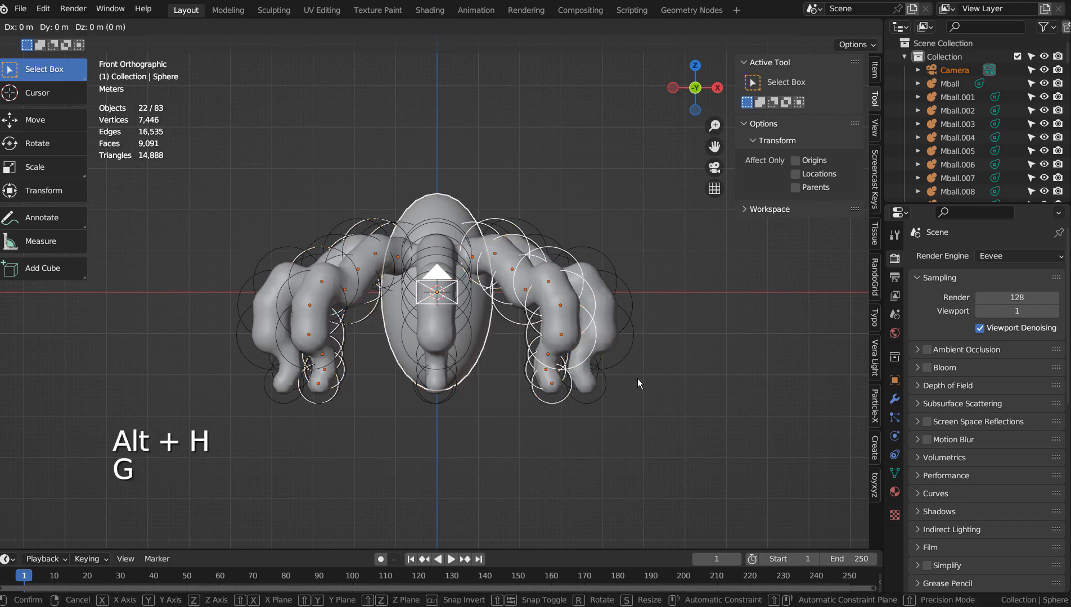
pyautogui.click(637, 378)
pyautogui.hotkey('ctrl', 'z')
# Step: Raise the body sphere about 1.5 m along Z and scale it up uniformly by about 1.47
pyautogui.click(449, 205)
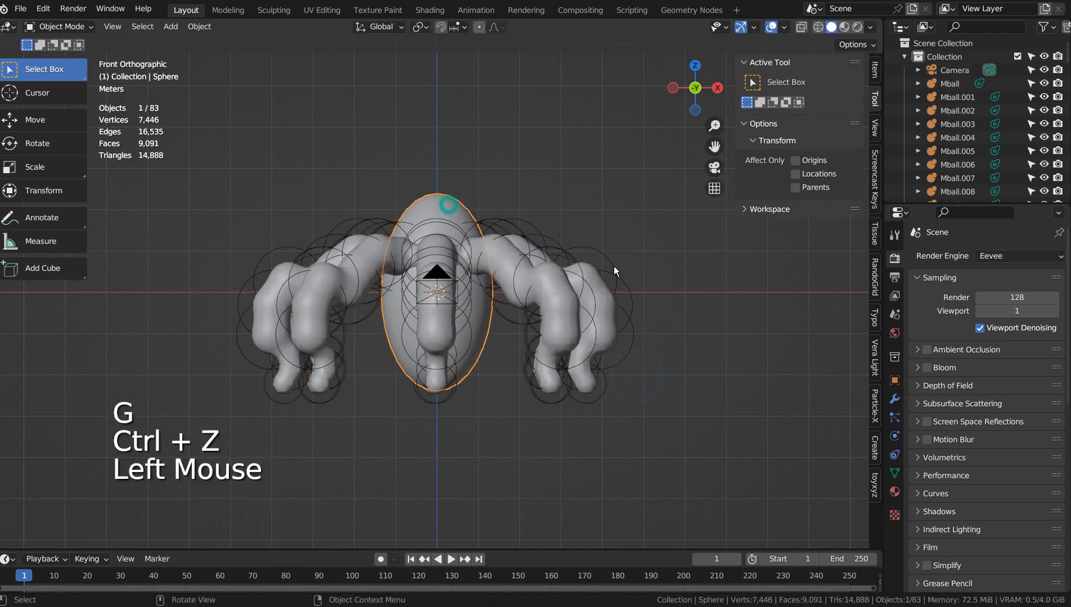
pyautogui.press('g')
pyautogui.click(611, 212)
pyautogui.press('s')
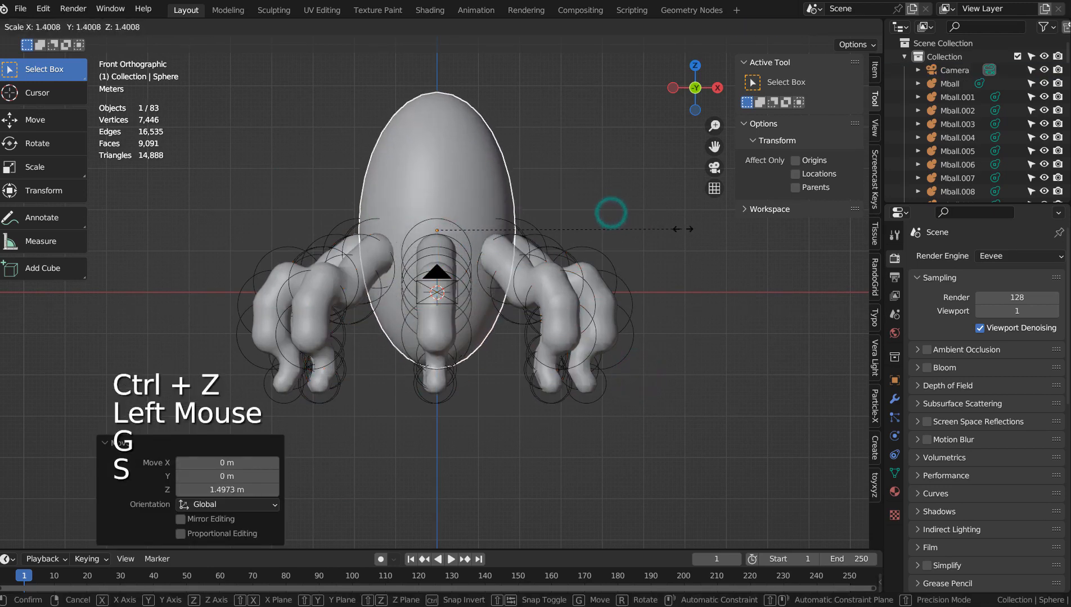
pyautogui.click(691, 231)
# Step: Squash the body to about 0.62 along Z into a rounder head and raise it about 0.48 m
pyautogui.press('s')
pyautogui.press('z')
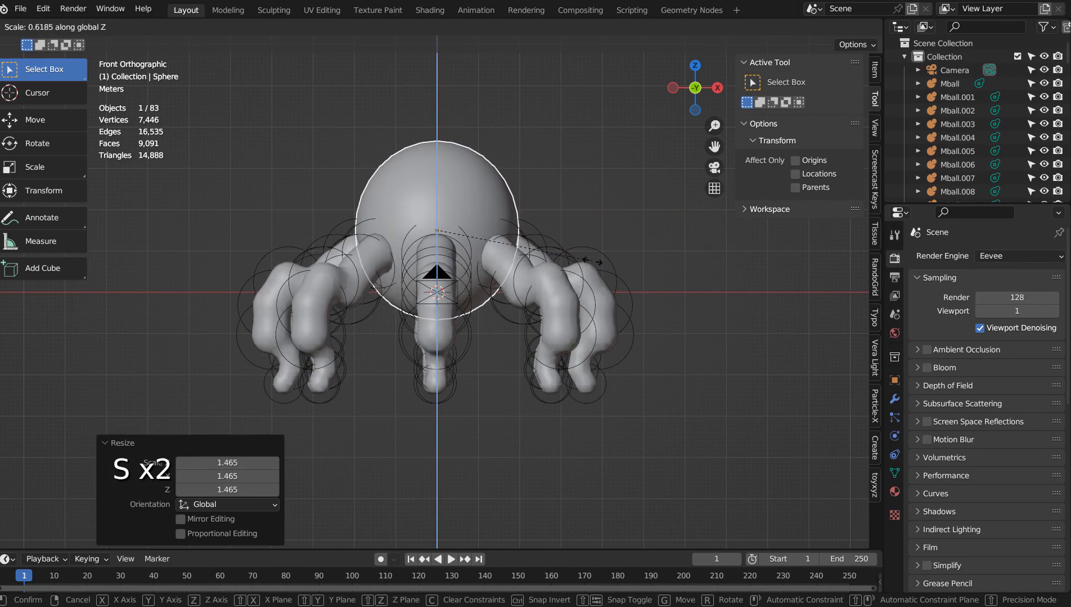
pyautogui.press('g')
pyautogui.click(590, 241)
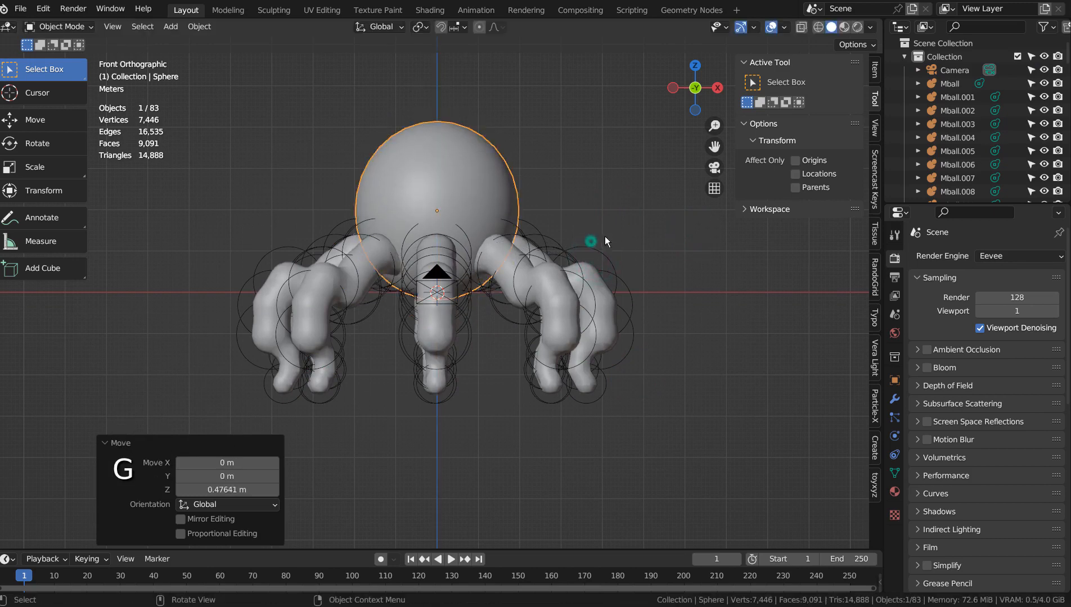
pyautogui.click(622, 231)
# Step: Select the body and all legs without the camera and rotate them in top view until two legs flank the front centre
pyautogui.press('KP_0')
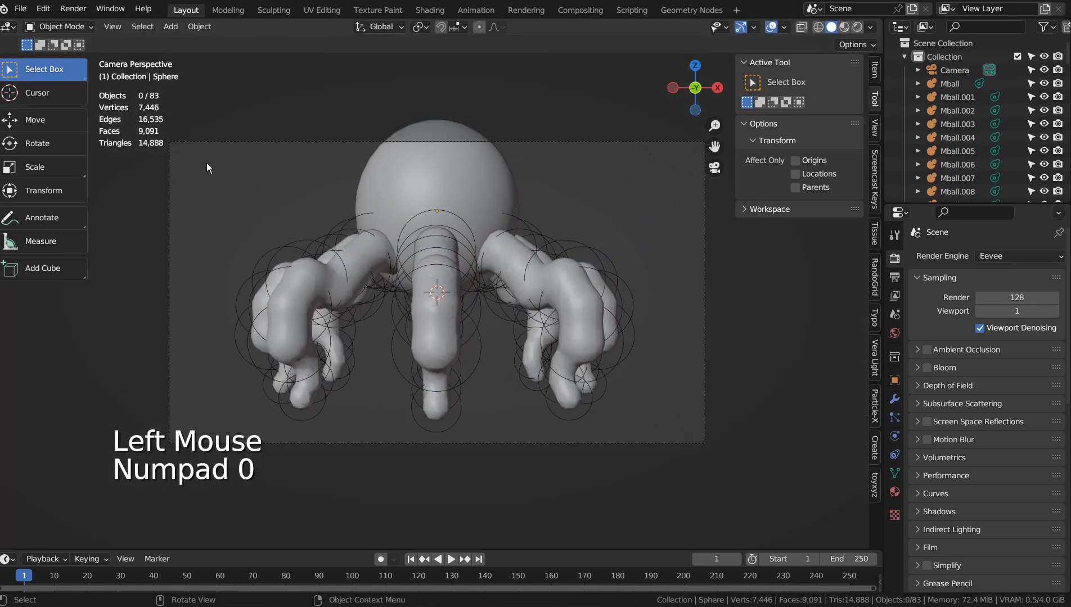
pyautogui.moveTo(215, 149); pyautogui.dragTo(685, 375)
pyautogui.press('KP_7')
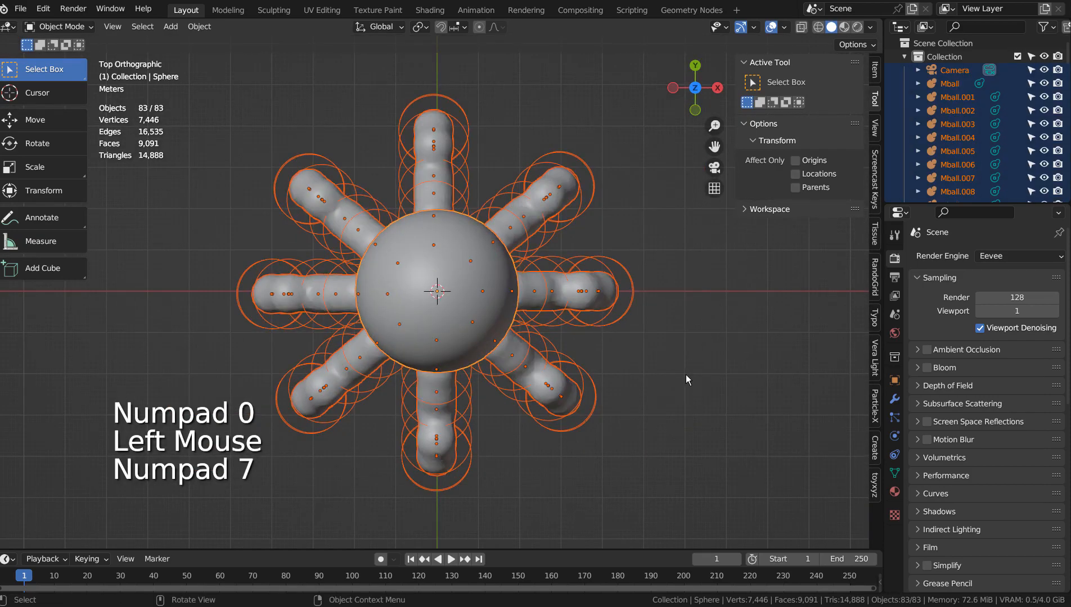
pyautogui.click(695, 392)
pyautogui.moveTo(228, 86); pyautogui.dragTo(651, 477)
pyautogui.press('r')
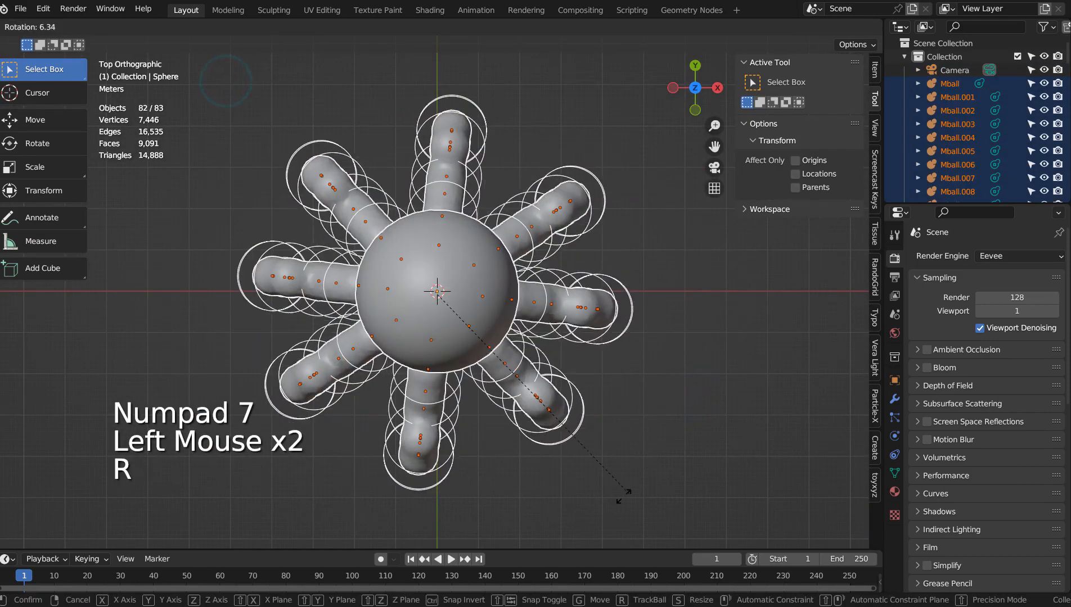
pyautogui.click(624, 496)
pyautogui.press('KP_0')
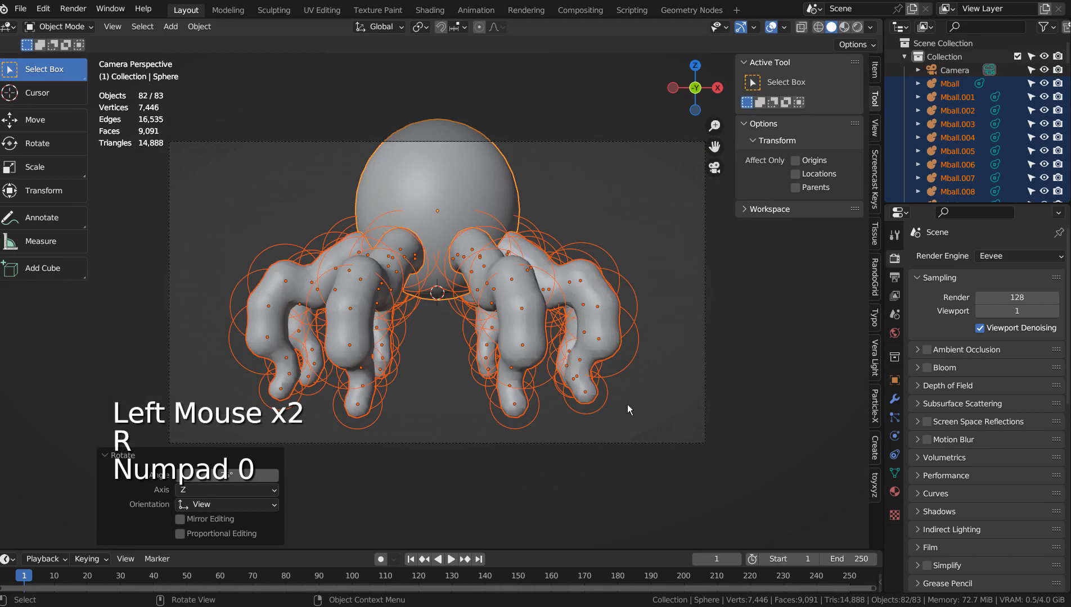
# Step: Scale the body and legs down uniformly to about 0.678 and raise them about 0.15 m within the camera frame
pyautogui.press('g')
pyautogui.press('s')
pyautogui.click(614, 434)
pyautogui.press('g')
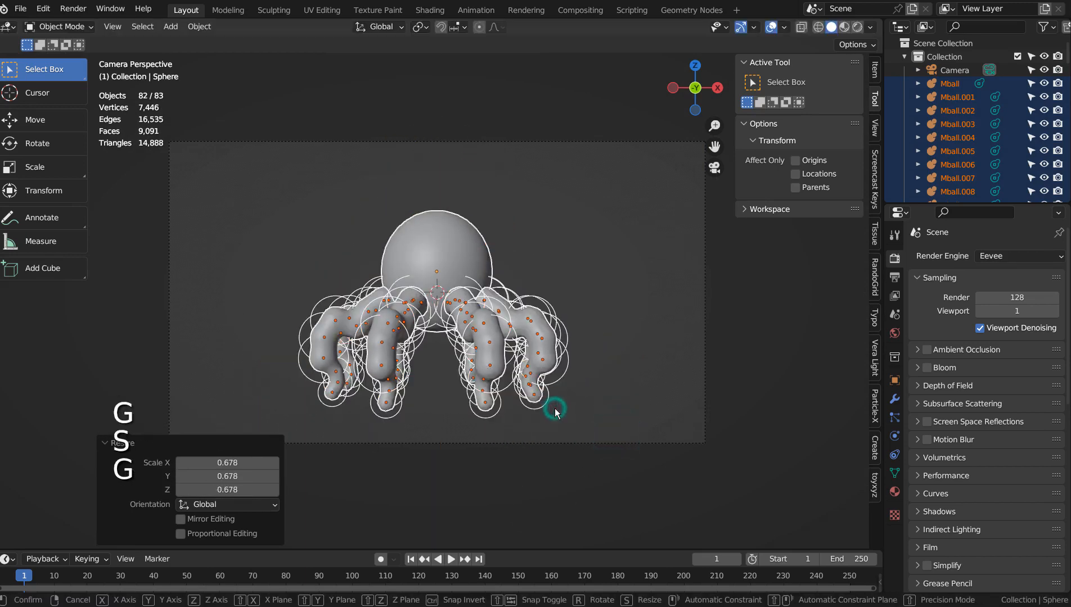
pyautogui.click(555, 409)
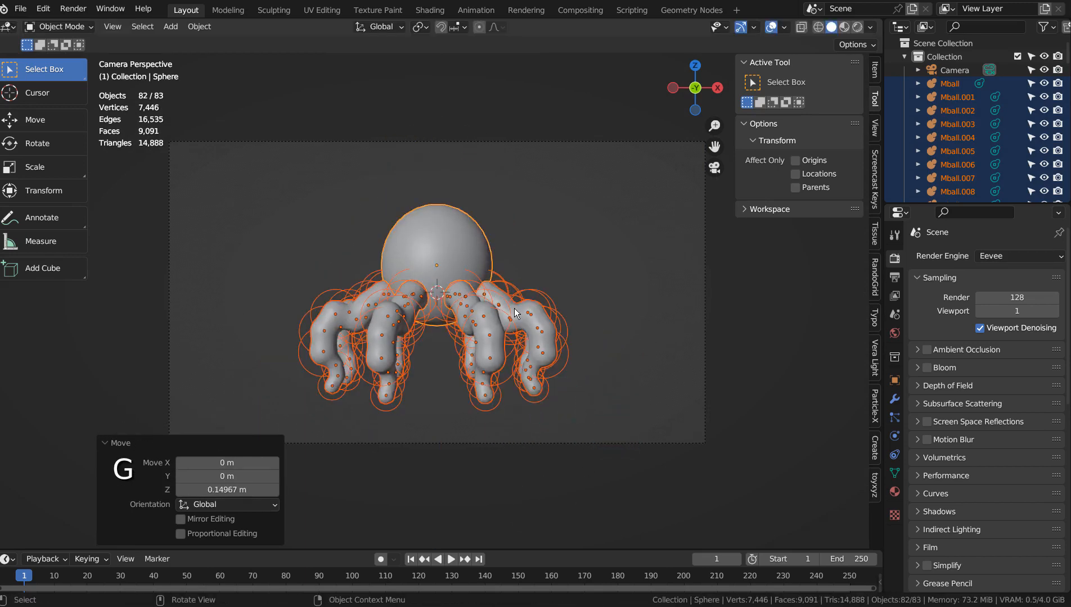
pyautogui.click(651, 244)
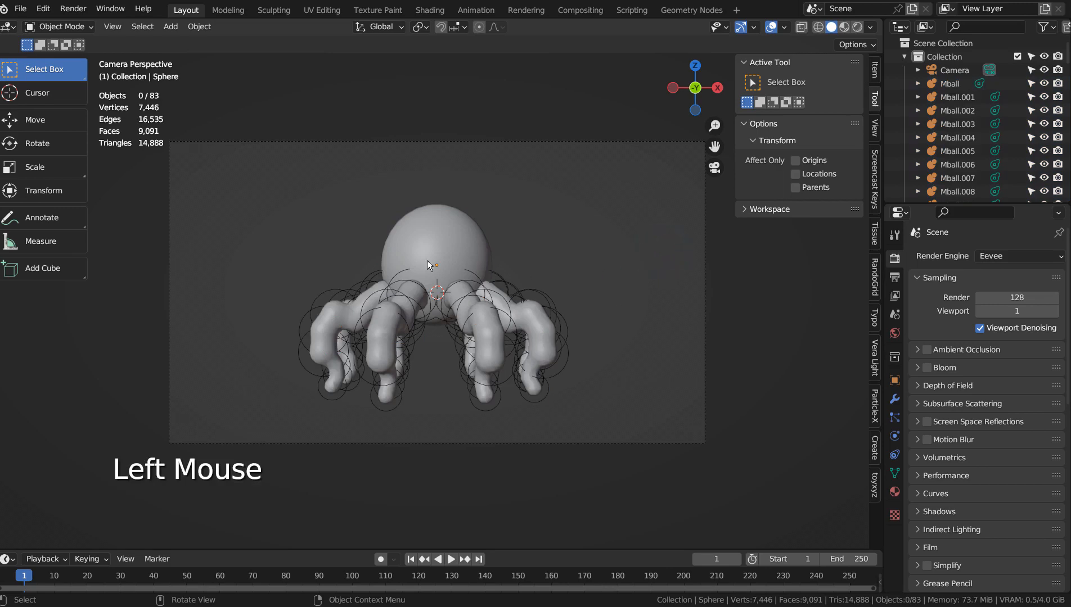
# Step: Select the whole character in wireframe, scale it up uniformly by slightly more than 1.16 and render a test frame
pyautogui.moveTo(269, 199); pyautogui.dragTo(574, 416)
pyautogui.hotkey('shift', 'z')
pyautogui.press('b')
pyautogui.press('s')
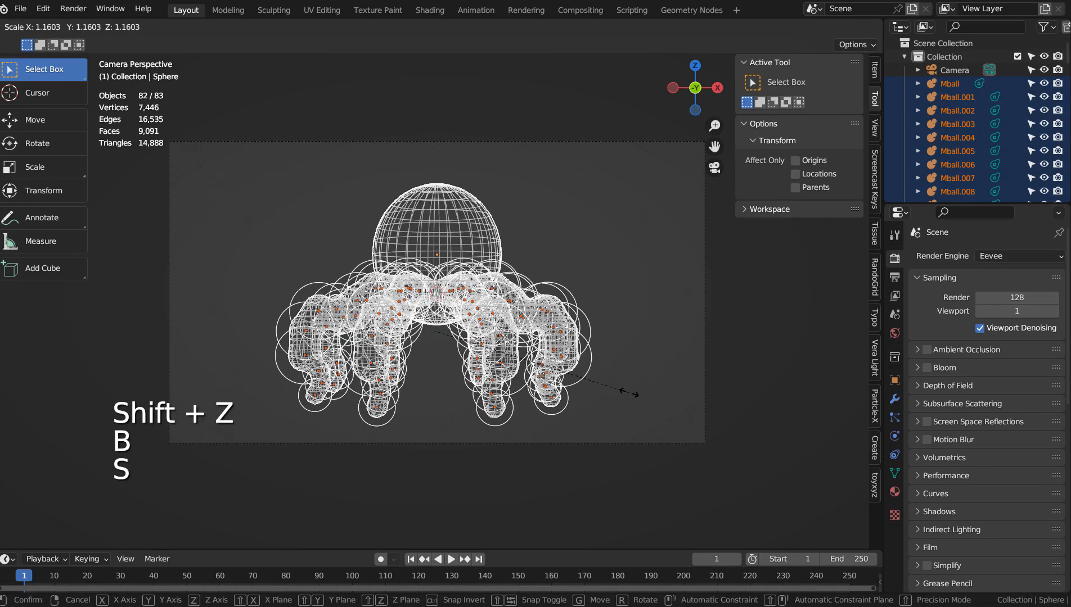
pyautogui.click(651, 368)
pyautogui.press('F12')
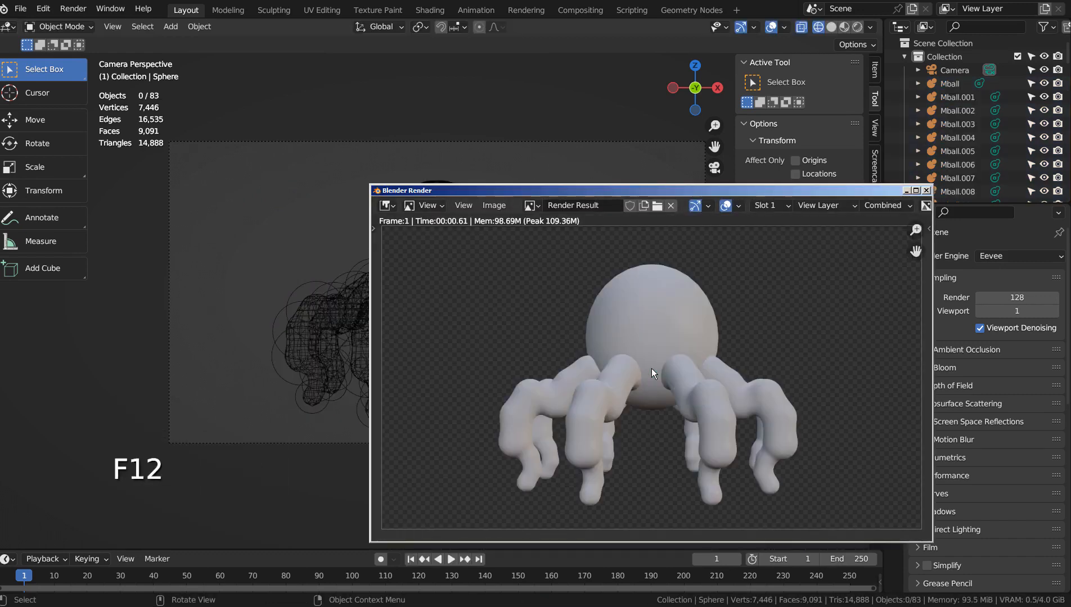
pyautogui.click(926, 190)
# Step: Set the render engine to Workbench and preview the character in rendered viewport shading
pyautogui.click(1007, 256)
pyautogui.click(999, 284)
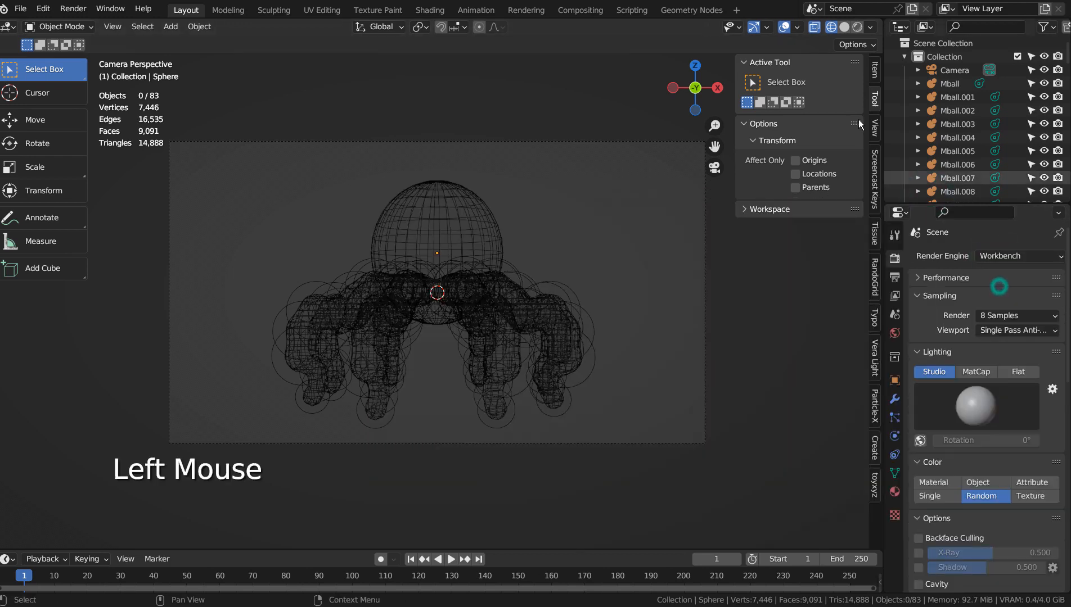
pyautogui.click(858, 27)
pyautogui.click(629, 237)
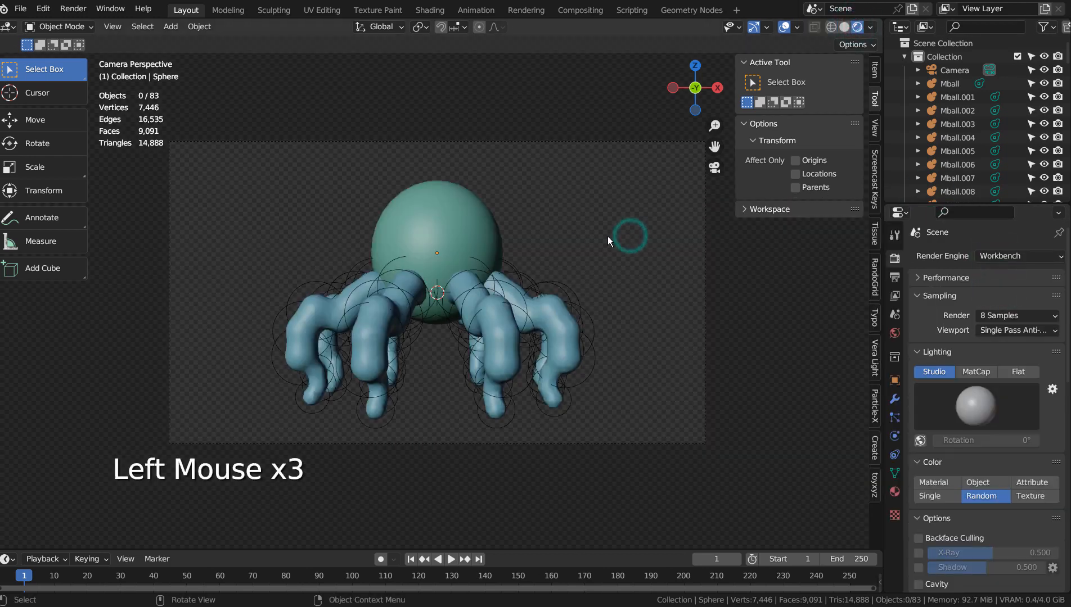
# Step: Duplicate the body sphere in place to give it a different random colour and render the frame
pyautogui.click(469, 223)
pyautogui.hotkey('shift', 'd')
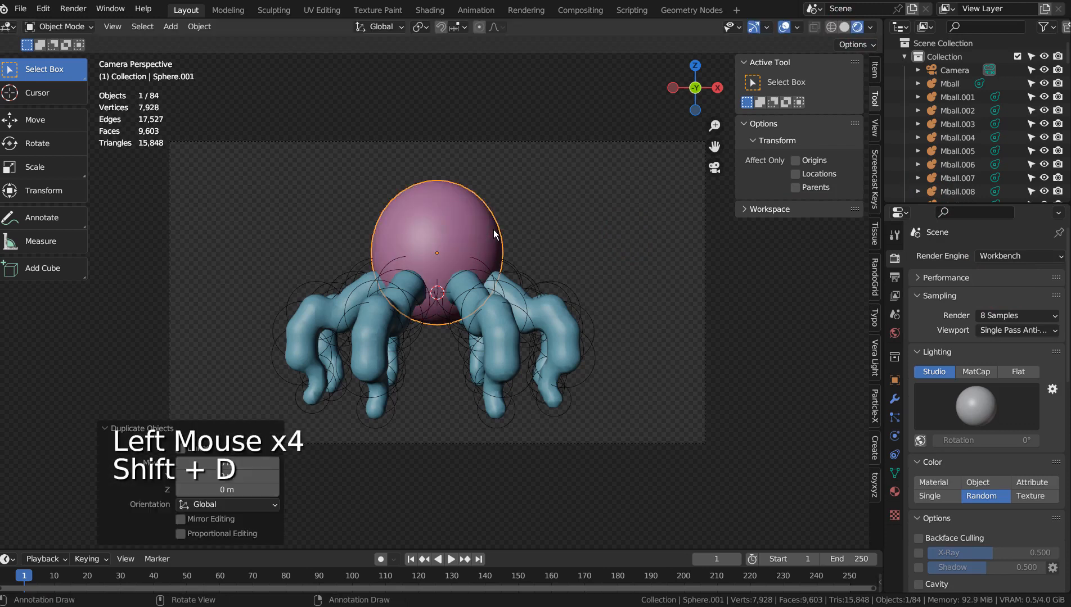
pyautogui.press('F12')
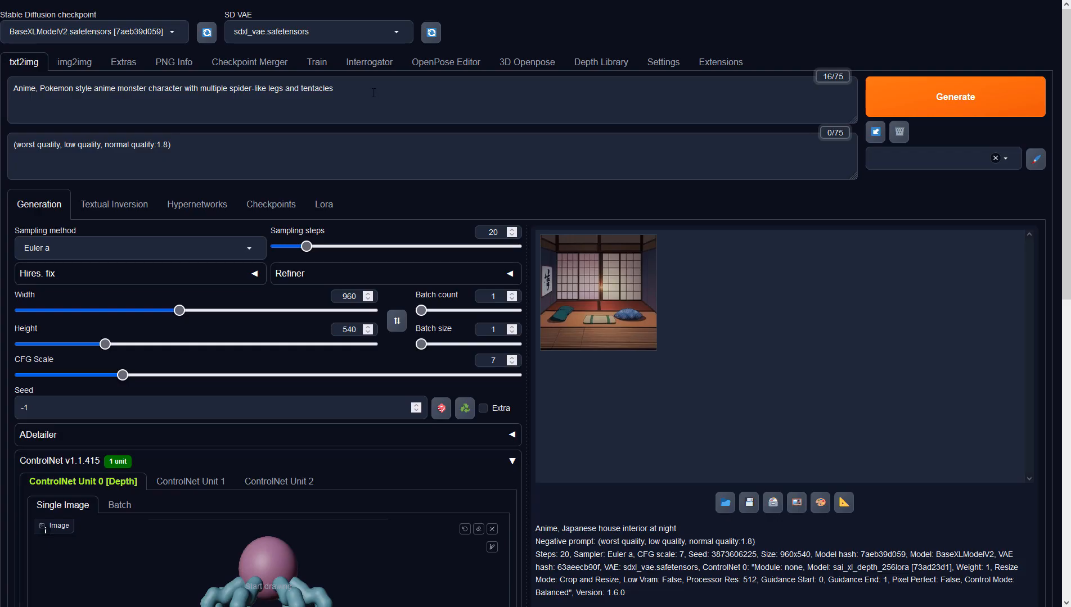
# Step: Switch to the Stable Diffusion web UI, check both txt2img prompts and set the output size to 960 by 540
pyautogui.click(374, 92)
pyautogui.click(342, 156)
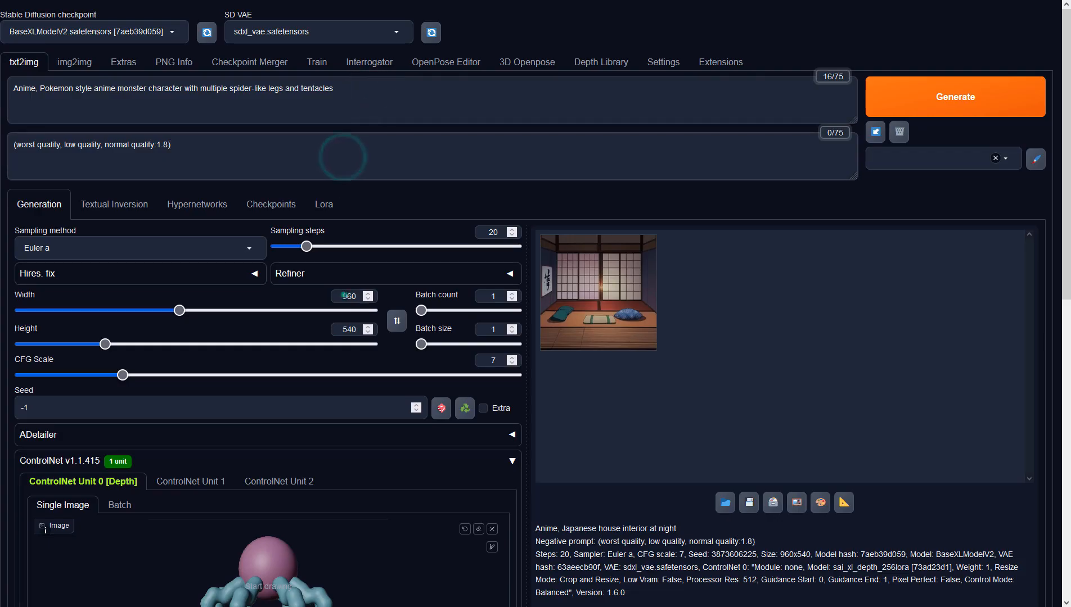
pyautogui.click(344, 296)
pyautogui.click(344, 329)
pyautogui.scroll(-6, 360, 330)
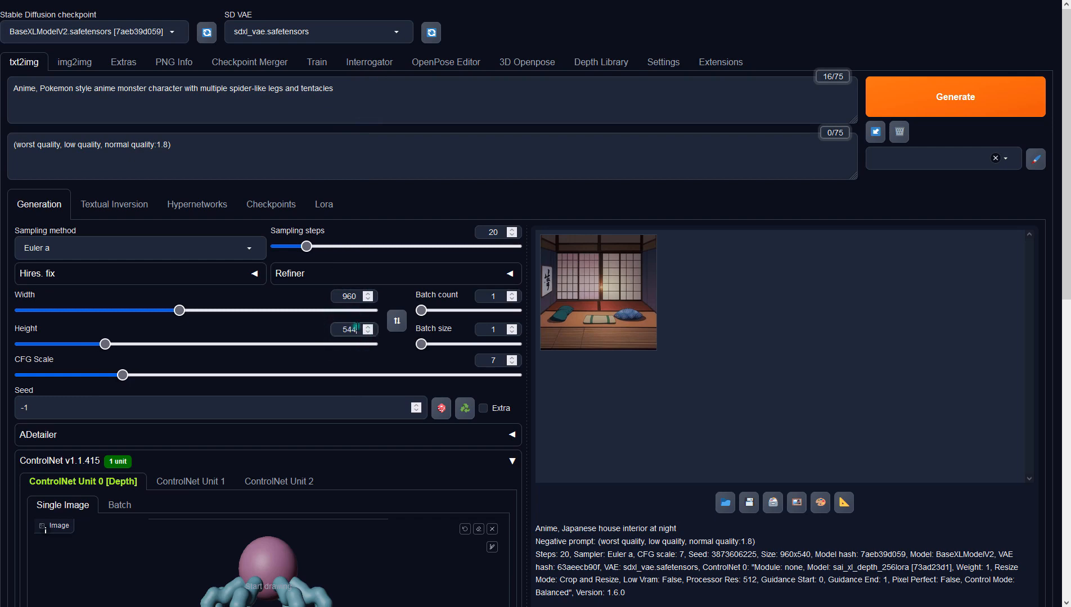
pyautogui.click(356, 326)
pyautogui.press('BackSpace')
pyautogui.write('0')
pyautogui.scroll(-6, 570, 554)
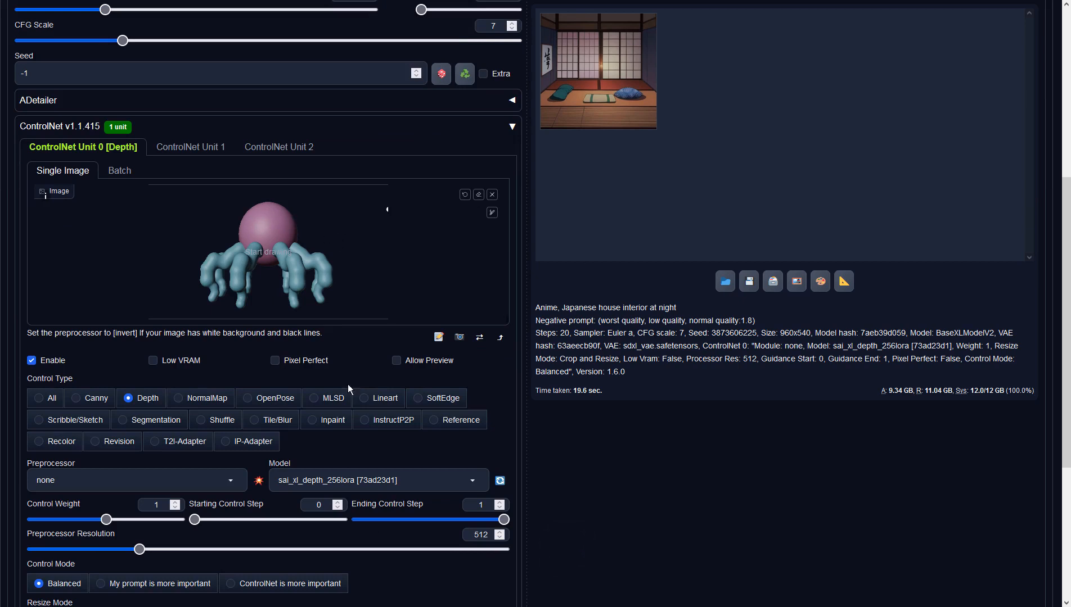
# Step: Choose preprocessor none and model sai_xl_depth_256lora [73ad23d1] for the ControlNet depth unit, and generate the image
pyautogui.click(144, 478)
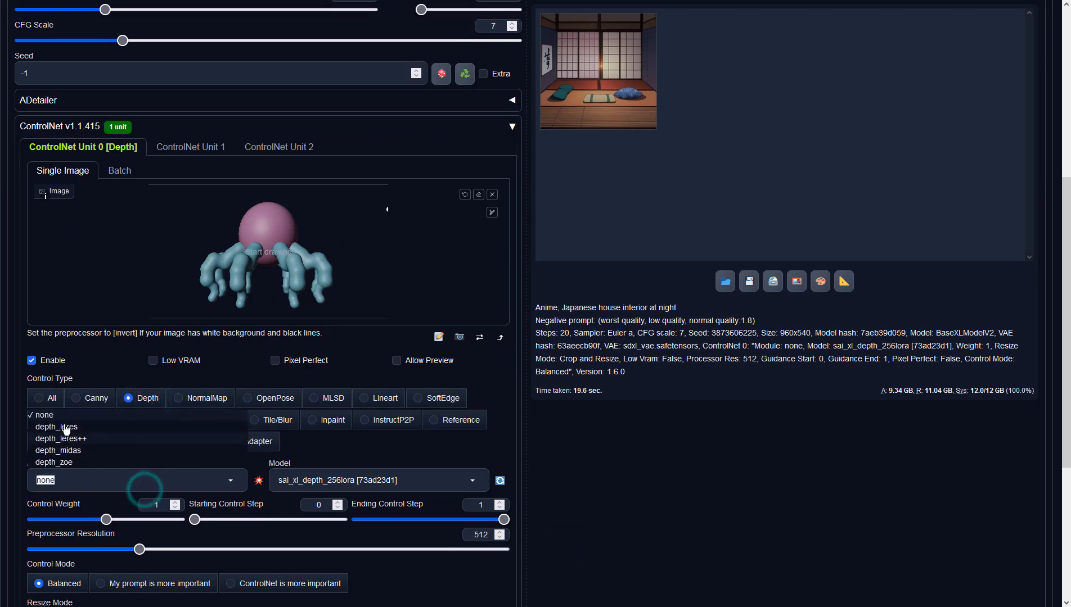
pyautogui.click(59, 416)
pyautogui.click(313, 481)
pyautogui.click(298, 466)
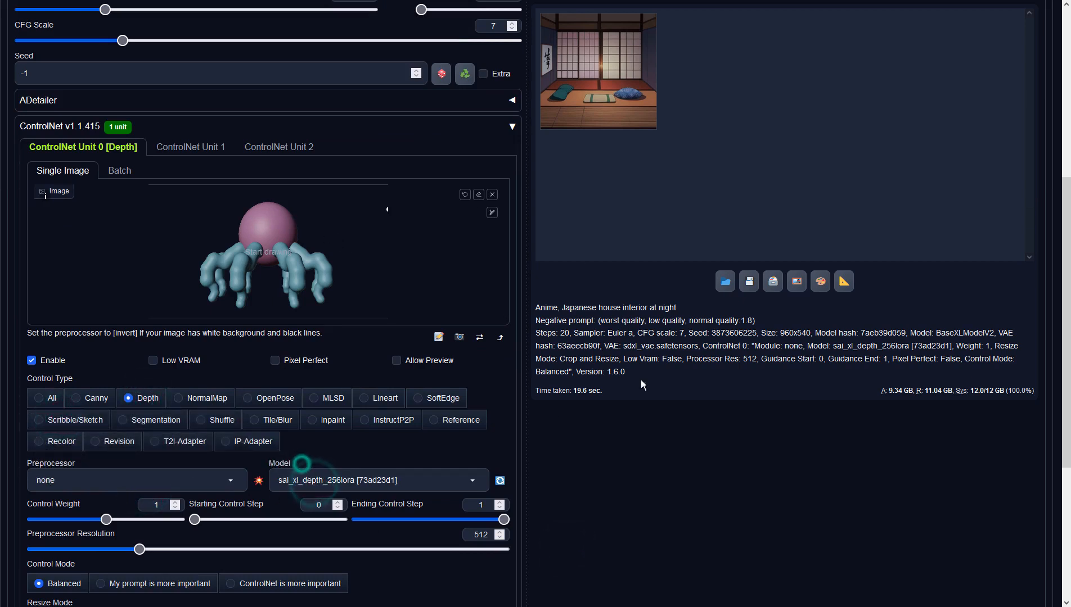
pyautogui.scroll(6, 692, 360)
pyautogui.click(936, 91)
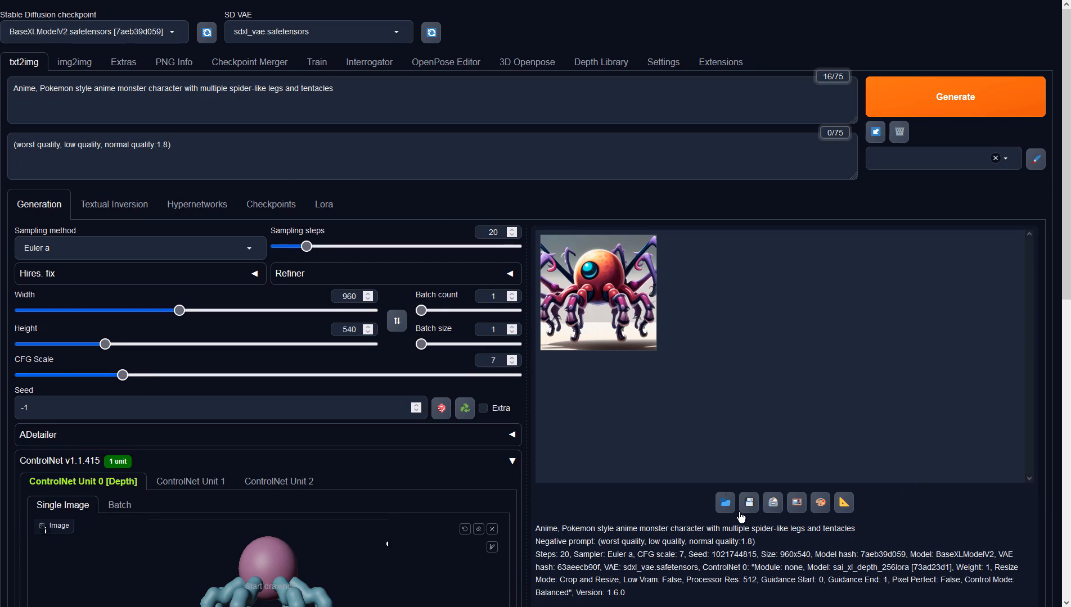
# Step: Open the generated spider monster image, examine it at full size and close the enlarged view
pyautogui.click(626, 336)
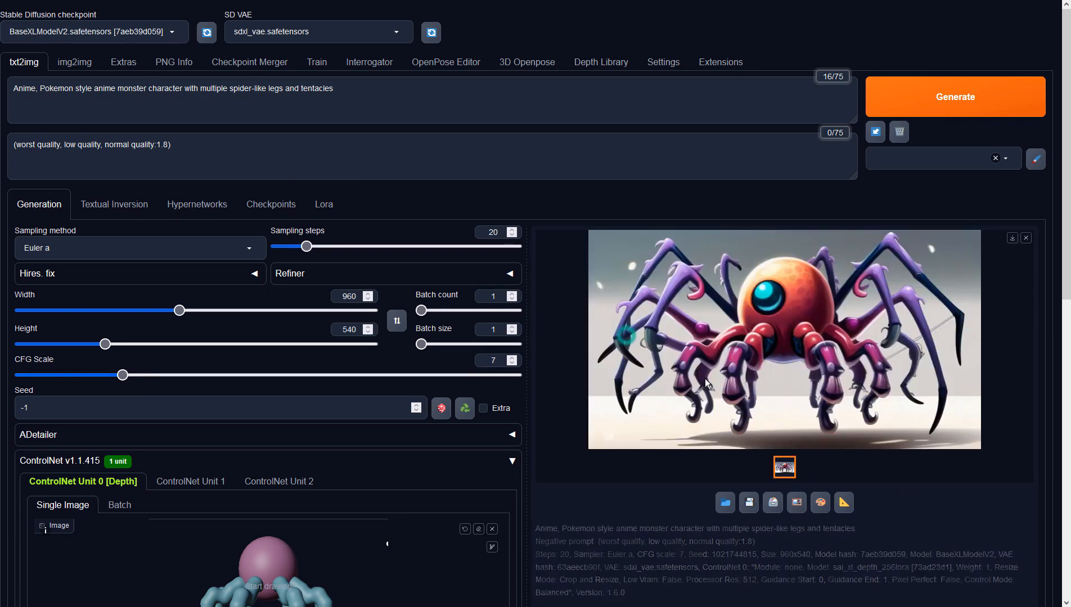
pyautogui.click(806, 397)
pyautogui.click(804, 376)
pyautogui.click(776, 337)
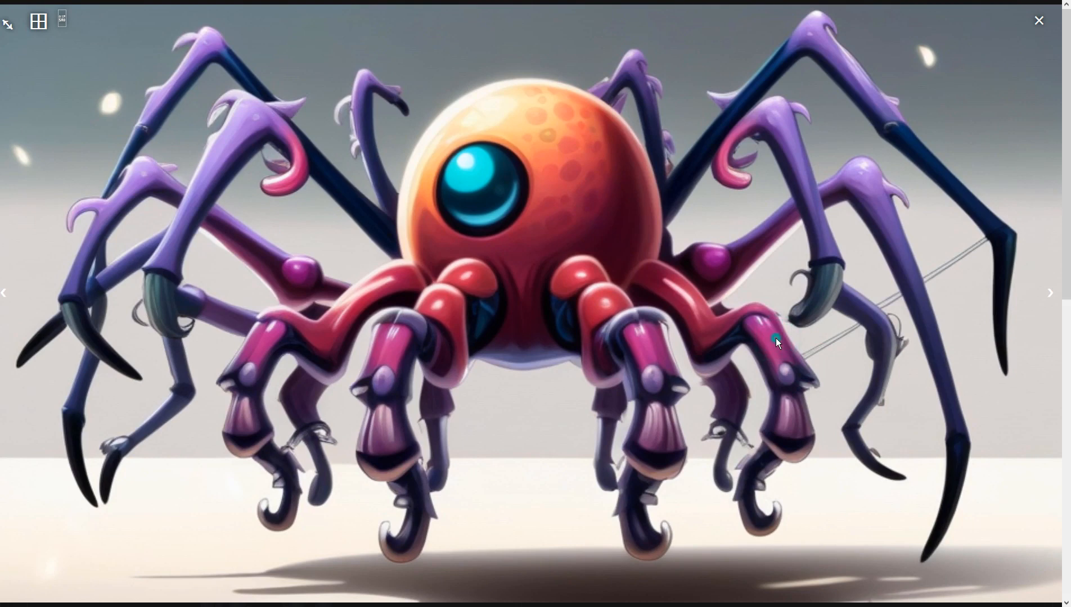
pyautogui.click(776, 338)
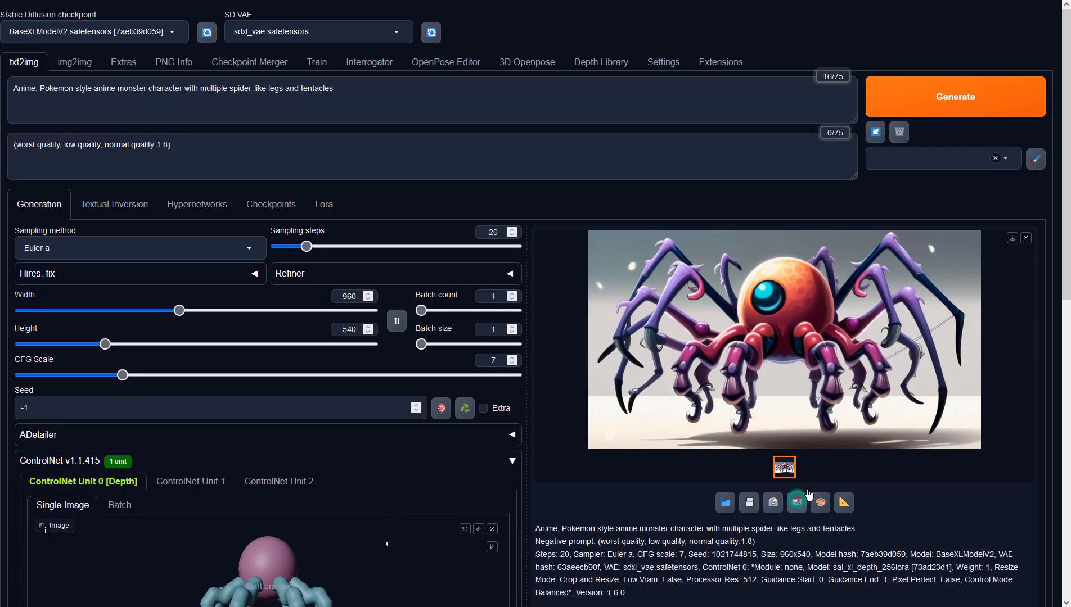
# Step: Send the spider monster image to img2img, set the output height to 540 and generate a variation
pyautogui.click(799, 501)
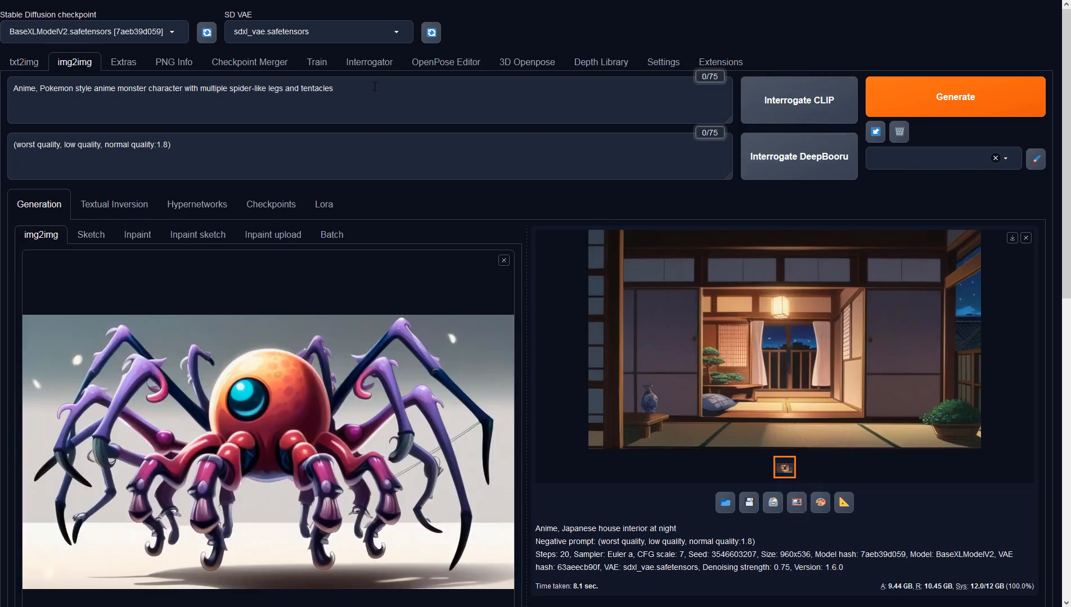
pyautogui.scroll(-10, 414, 354)
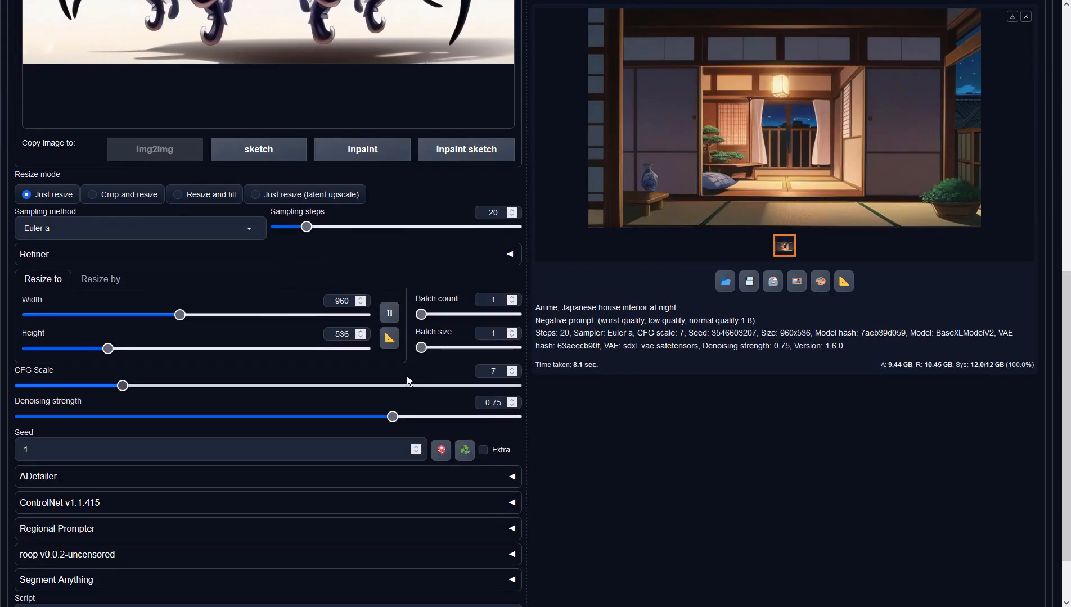
pyautogui.write('540')
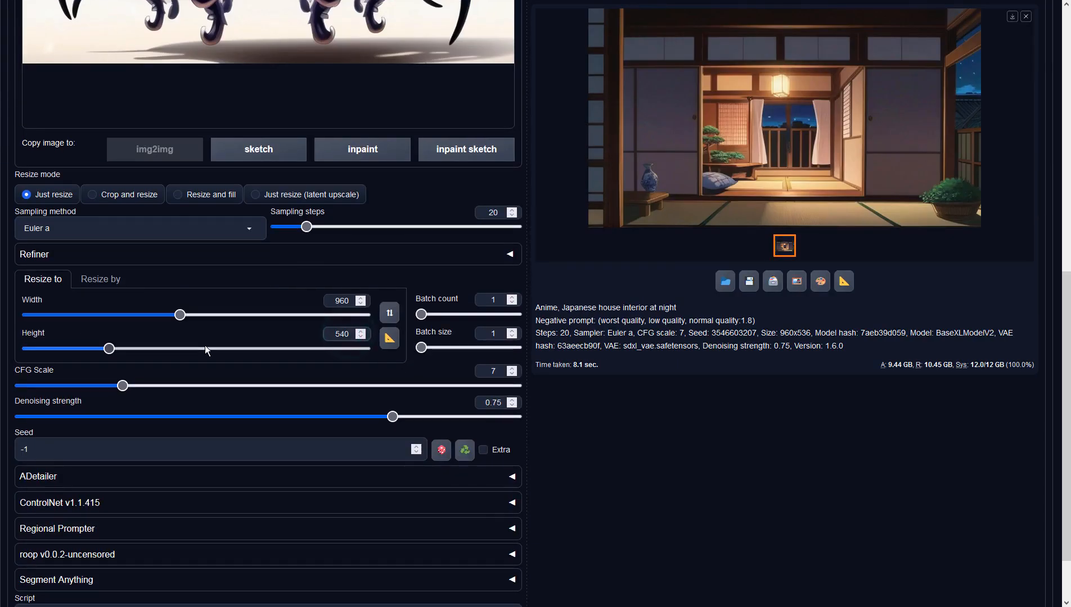
pyautogui.click(710, 357)
pyautogui.scroll(10, 710, 355)
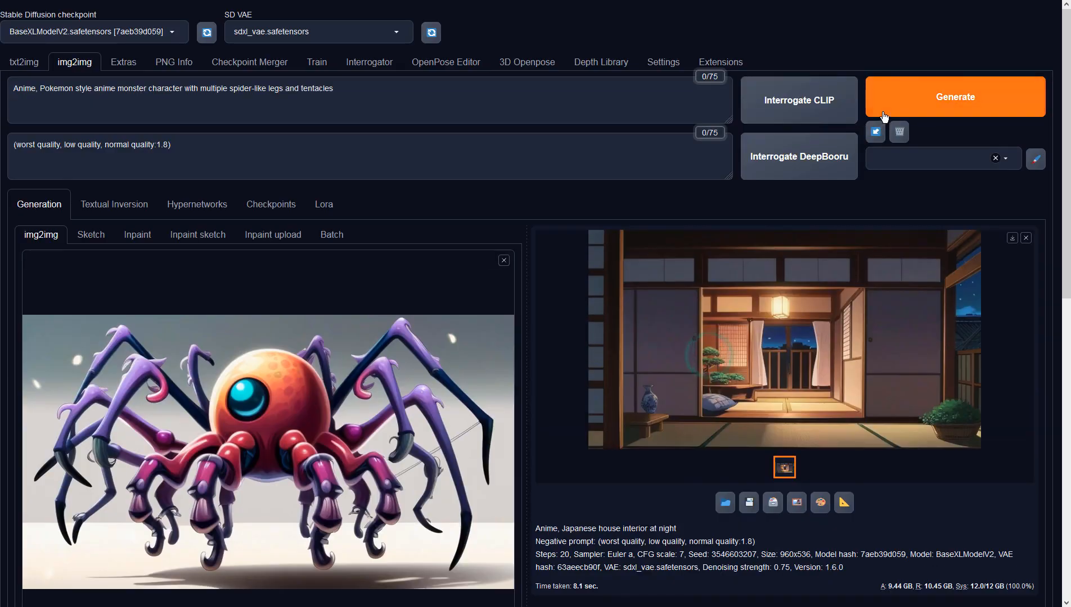
pyautogui.click(900, 101)
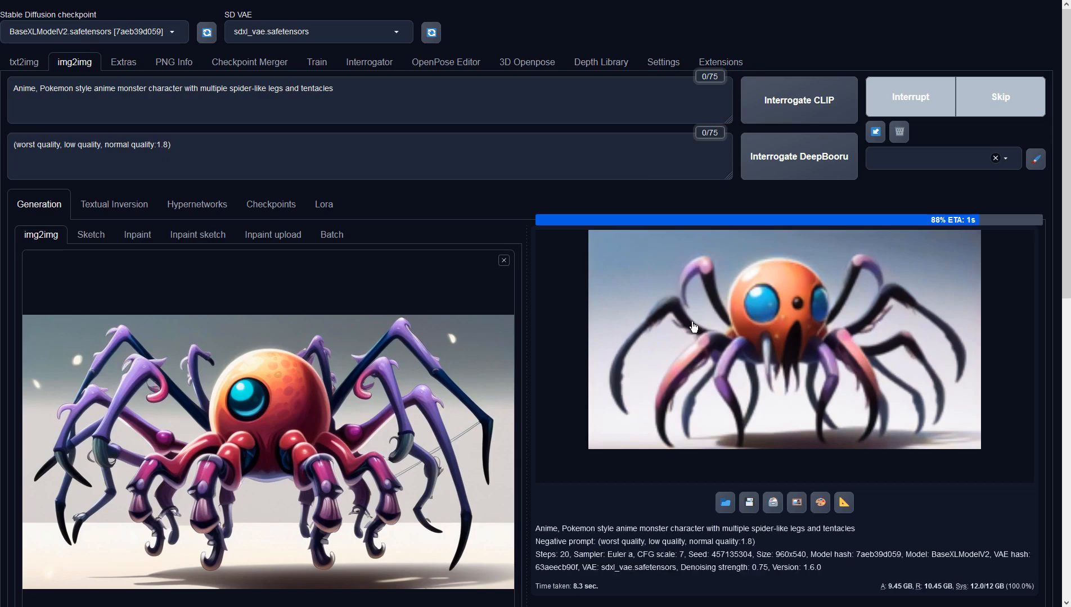
# Step: Examine the first img2img variation at full size and return to the prompt settings
pyautogui.click(706, 357)
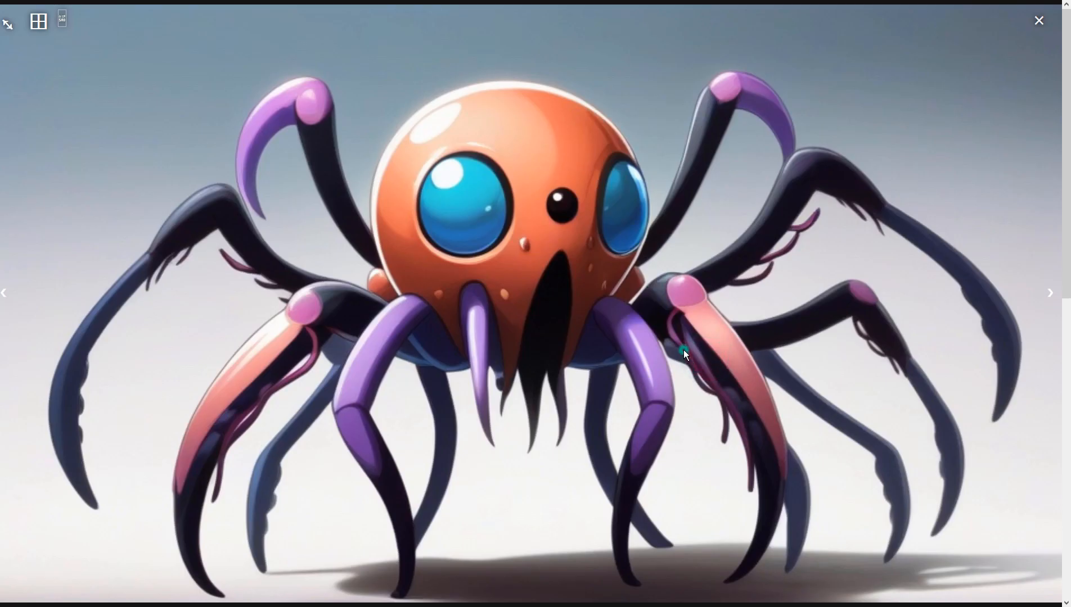
pyautogui.click(682, 349)
pyautogui.click(178, 146)
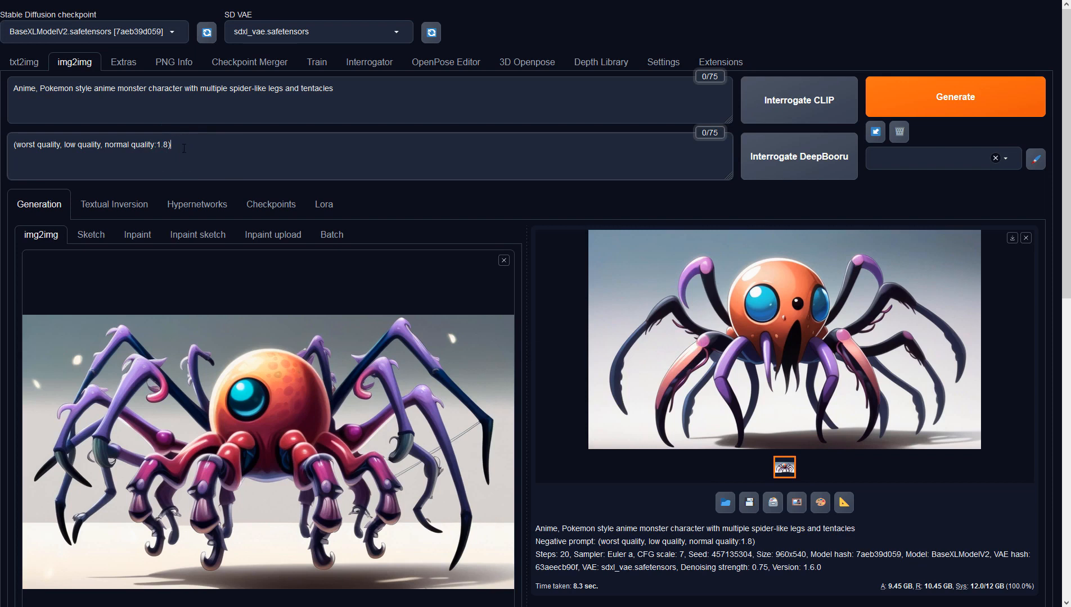
# Step: Append ", (2 eyes), (anime forest background)" to the img2img prompt and generate a new variation
pyautogui.click(456, 103)
pyautogui.write(',')
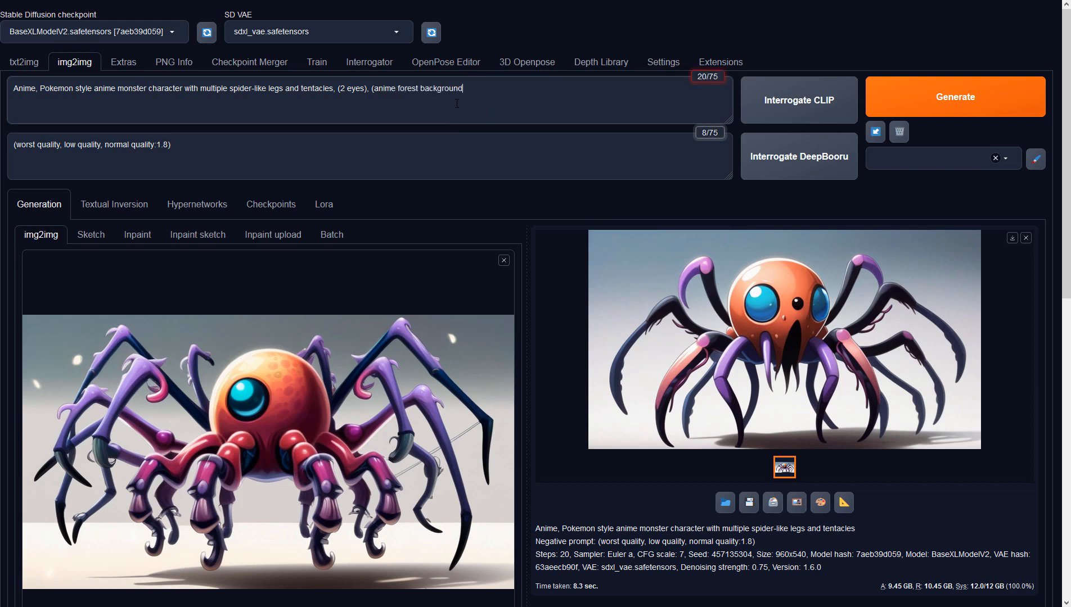
pyautogui.hotkey('ctrl', 'Return')
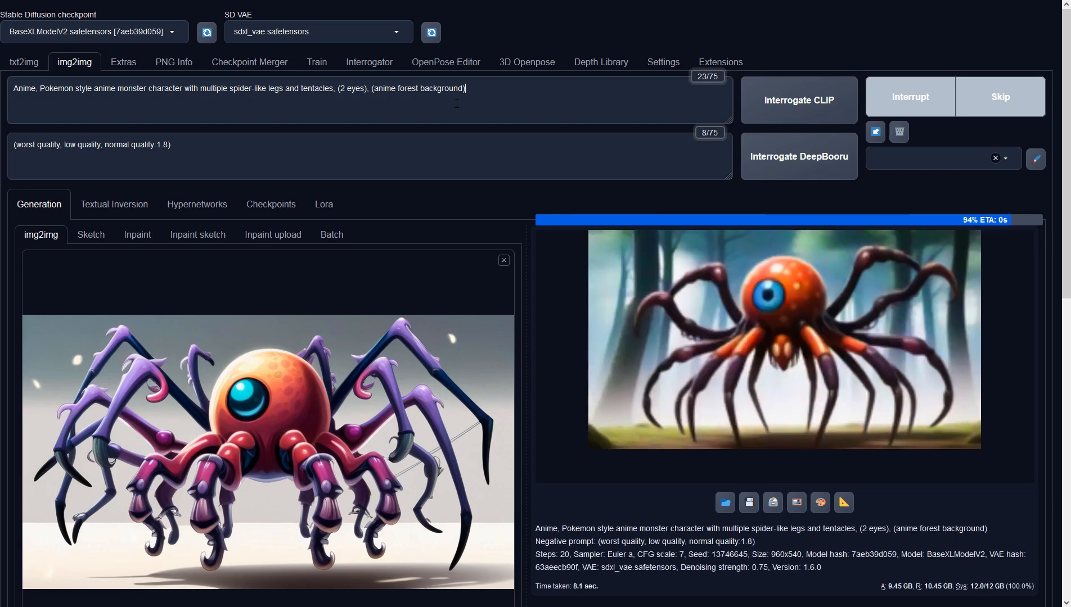
# Step: Examine the forest variation at full size and send it to img2img as the new source image
pyautogui.click(760, 328)
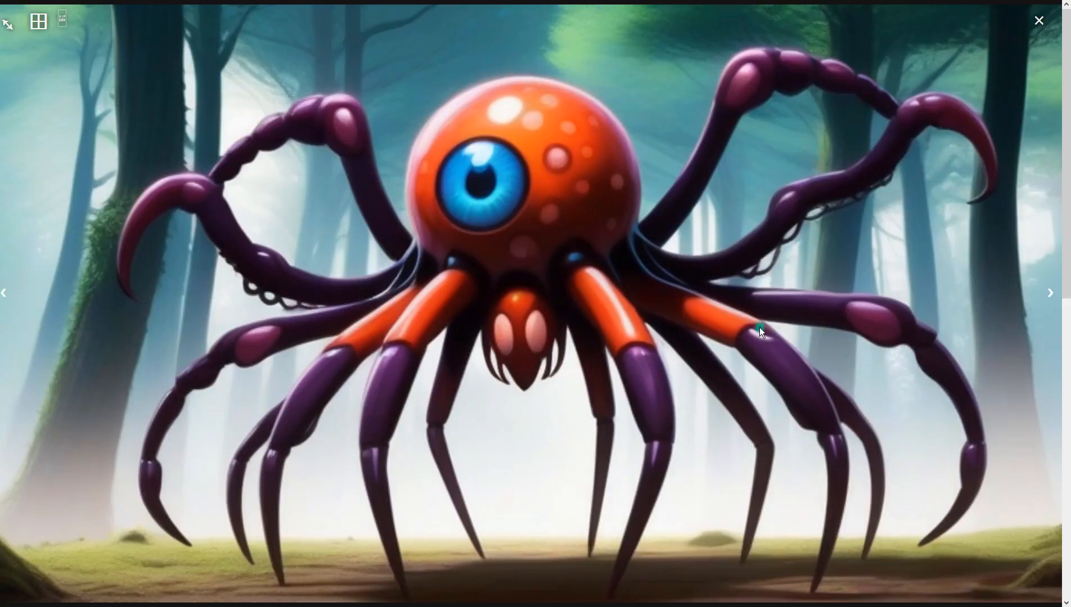
pyautogui.click(483, 206)
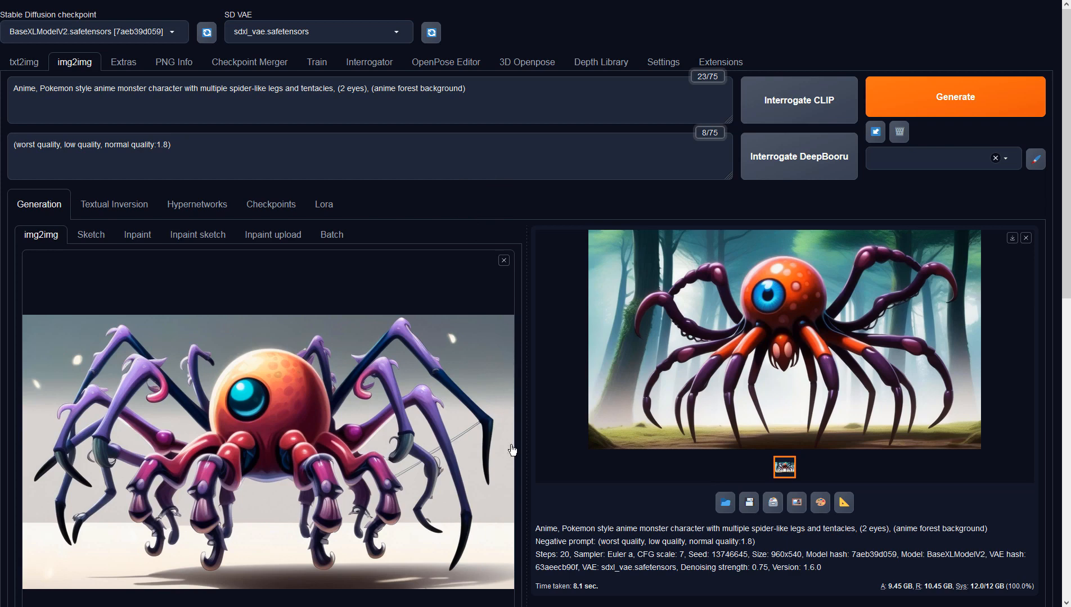
pyautogui.click(797, 502)
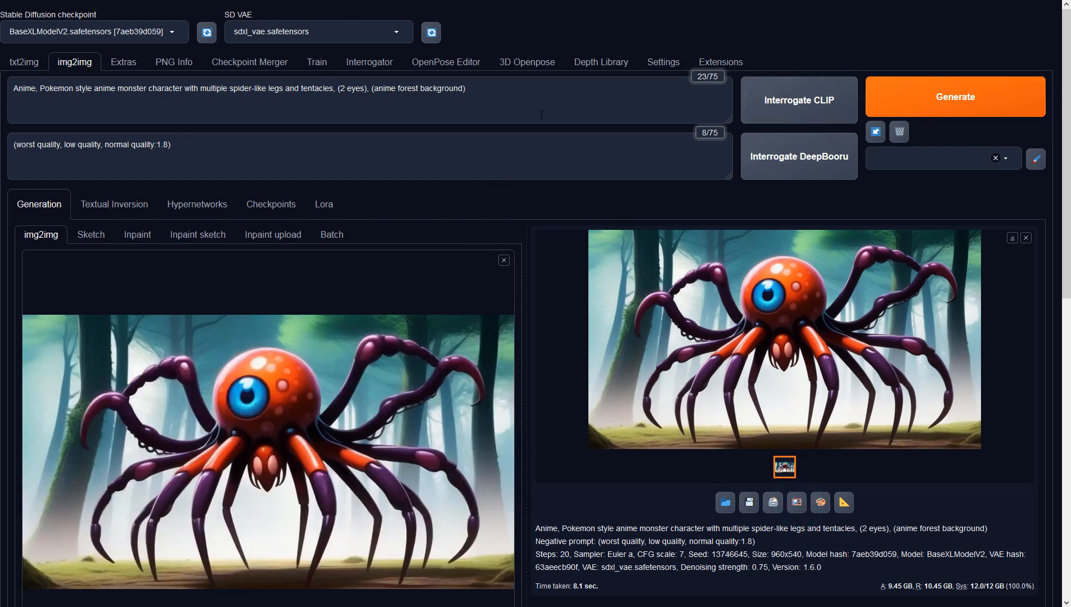
# Step: Clear the negative prompt and generate another img2img variation of the forest monster
pyautogui.tripleClick(206, 147)
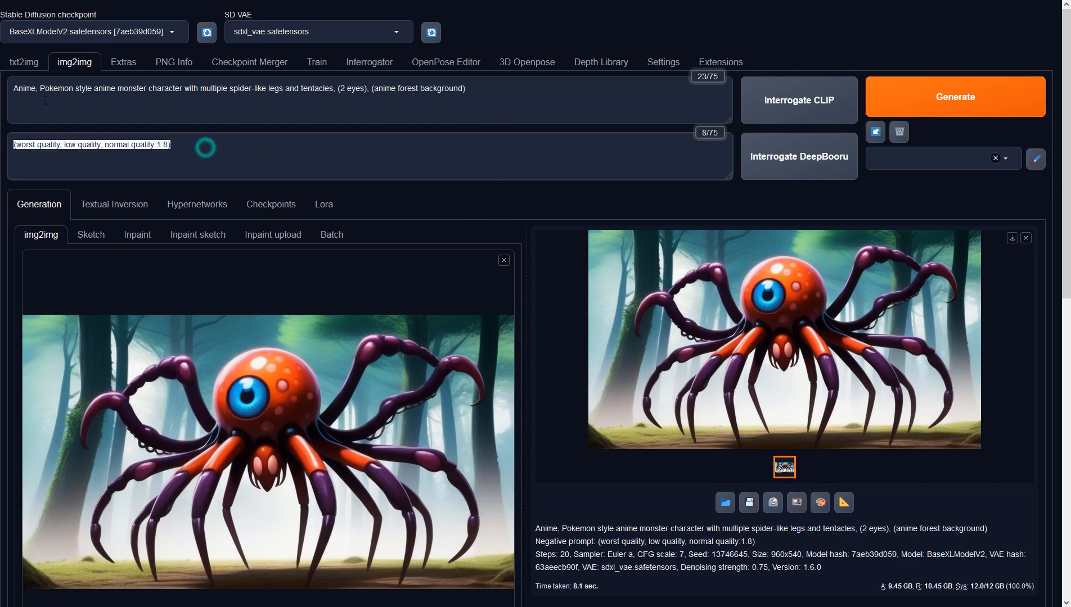
pyautogui.press('BackSpace')
pyautogui.click(594, 104)
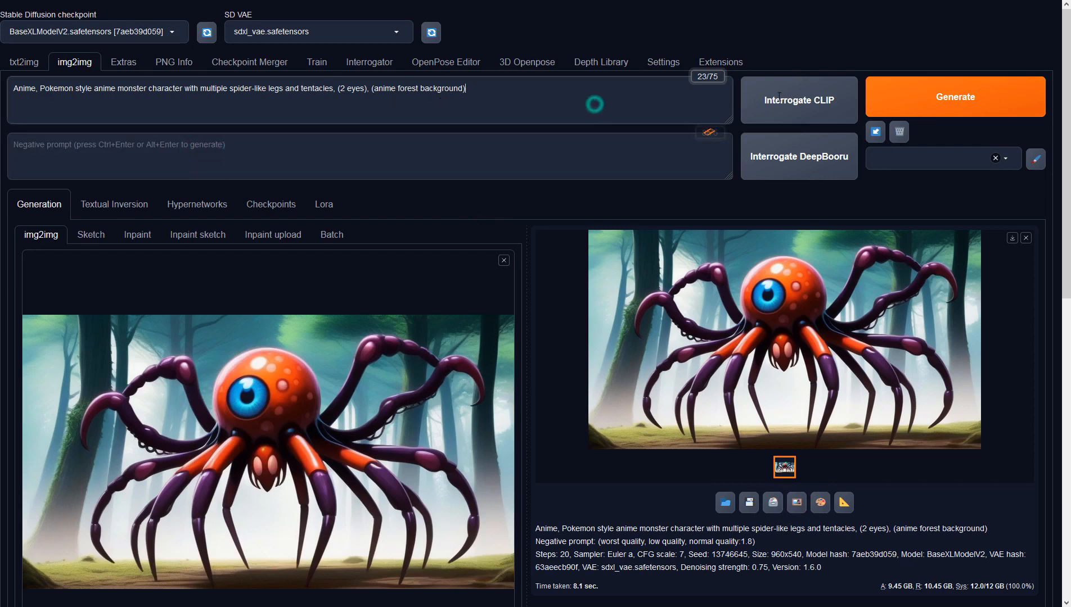
pyautogui.click(912, 97)
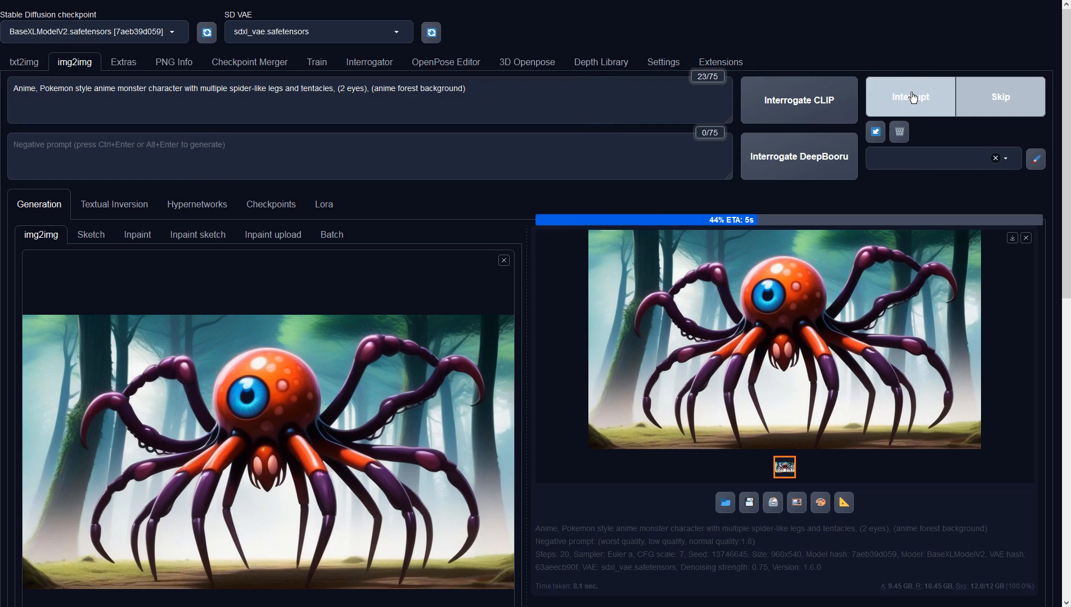
# Step: Examine the newest forest variation at full size, close it and place the text cursor at the prompt's beginning
pyautogui.click(828, 278)
pyautogui.click(827, 273)
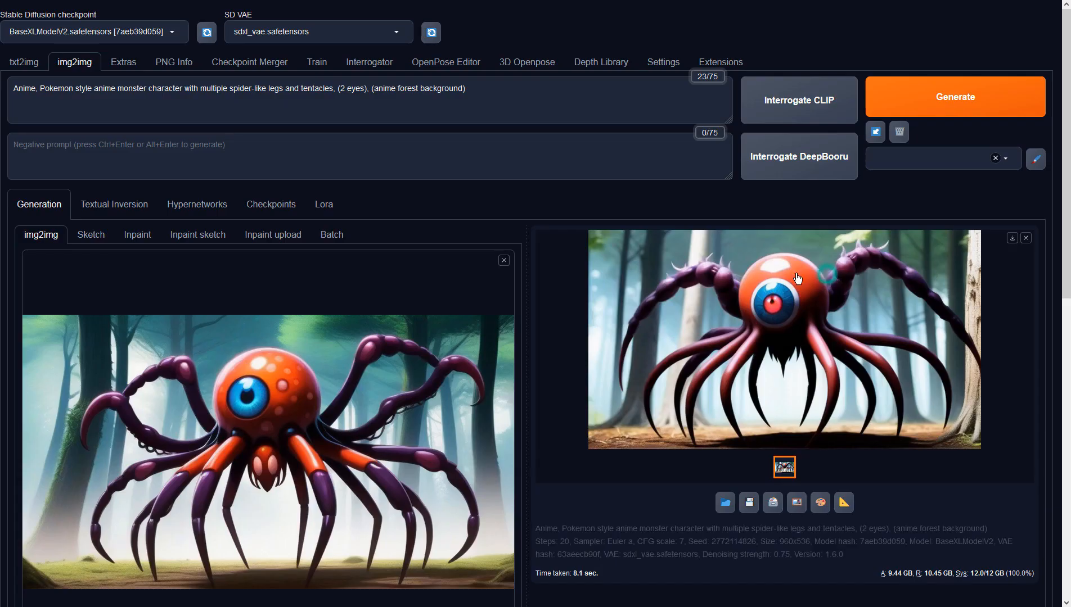
pyautogui.click(13, 88)
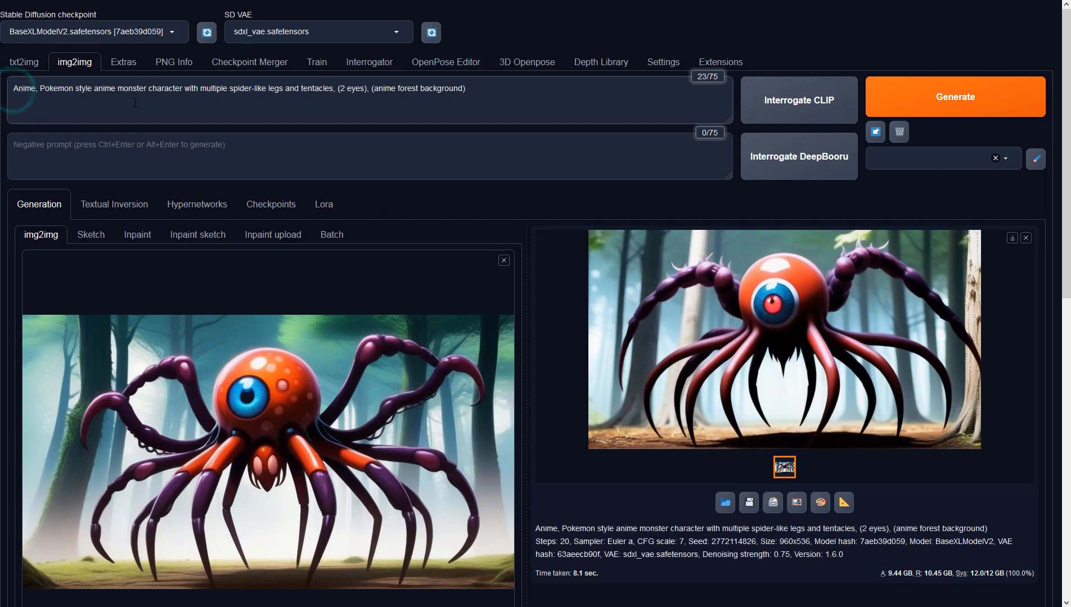
# Step: Add "cell shading," at the start of the img2img prompt, generate a variation and examine it at full size
pyautogui.write('cell shading,')
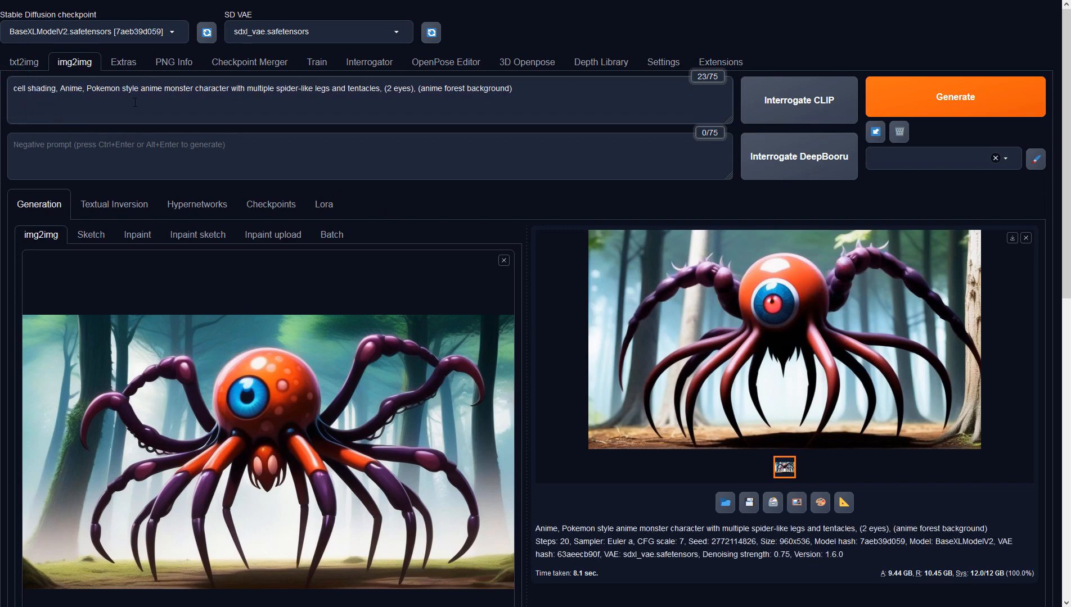
pyautogui.hotkey('ctrl', 'Return')
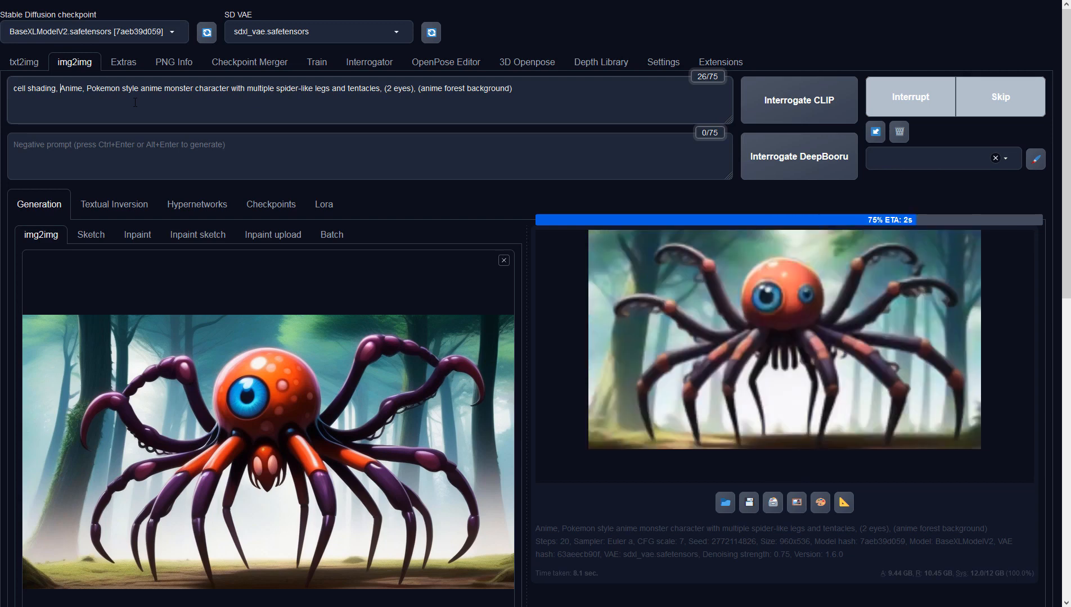
pyautogui.click(801, 360)
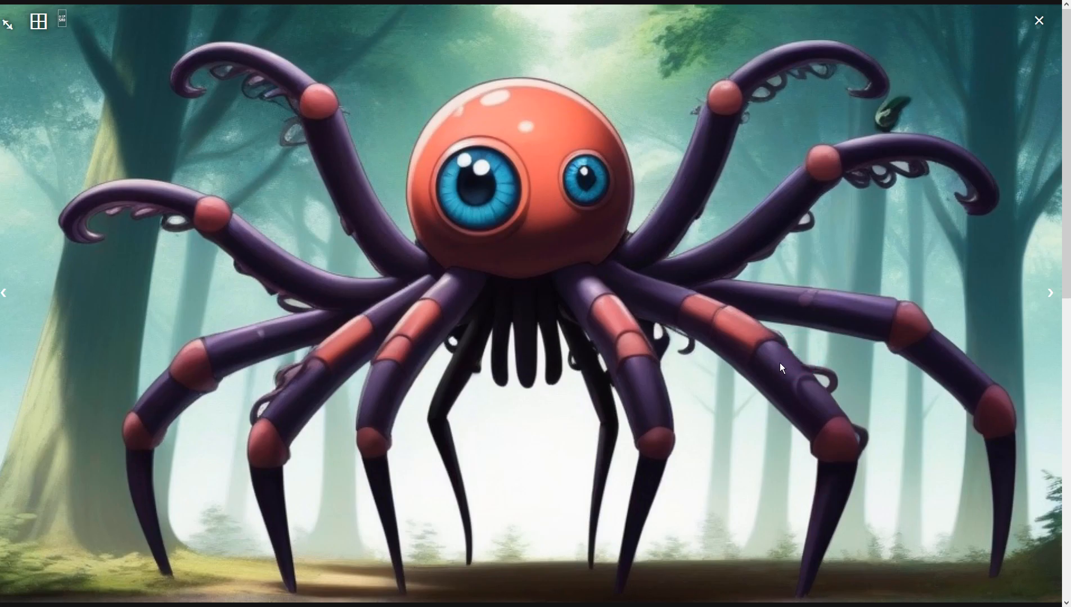
pyautogui.click(712, 369)
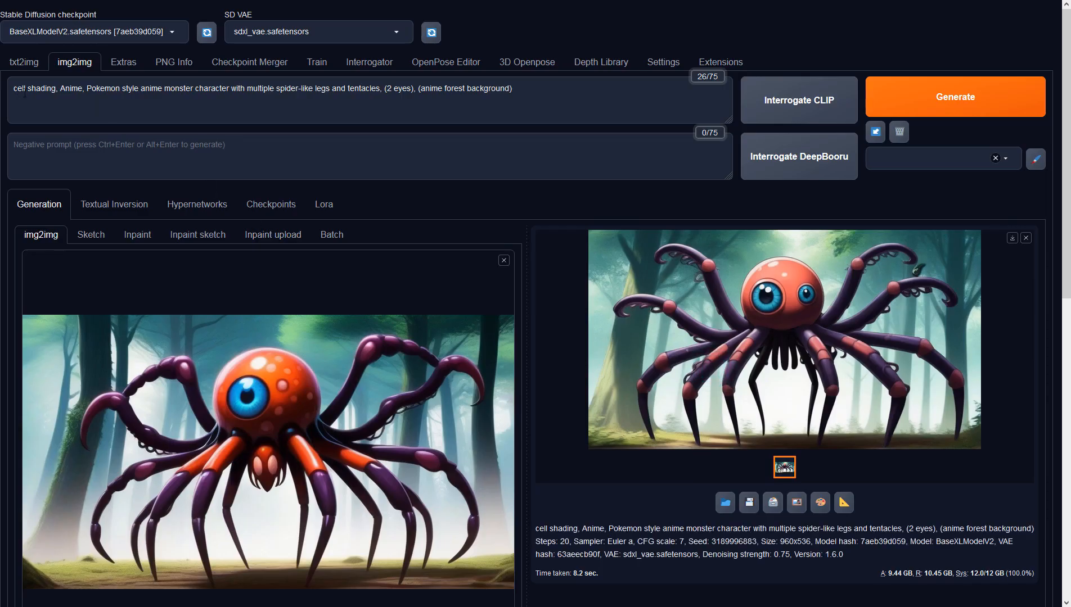
# Step: Remove "cell shading," from the img2img prompt and weight the opening word as "(Anime:1.3)"
pyautogui.moveTo(58, 90); pyautogui.dragTo(13, 89)
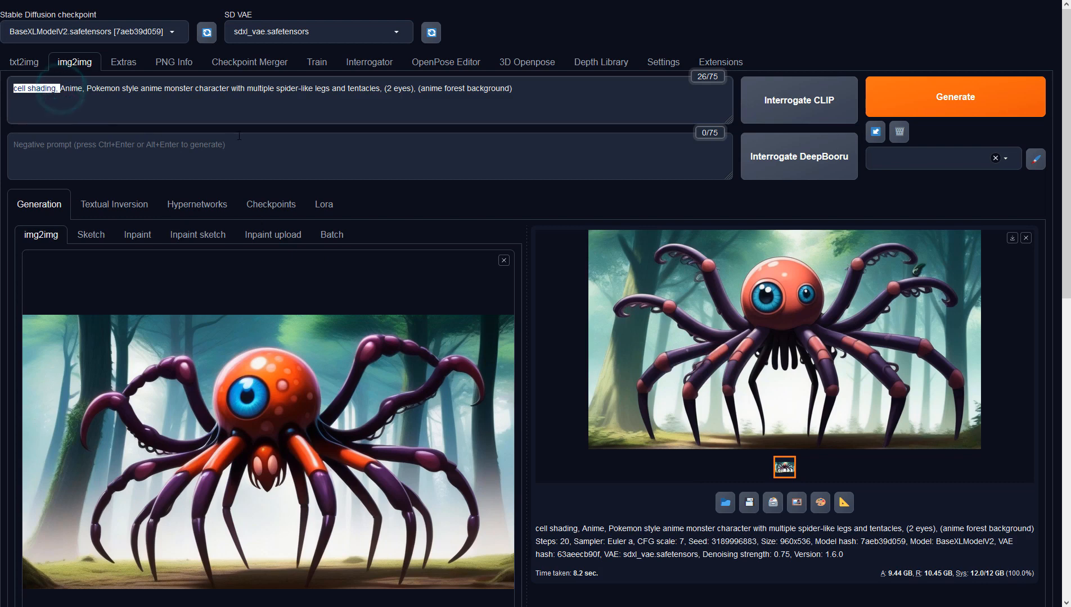
pyautogui.press('BackSpace')
pyautogui.write('(')
pyautogui.press('Right')
pyautogui.press('Right')
pyautogui.press('Right')
pyautogui.press('Right')
pyautogui.press('Right')
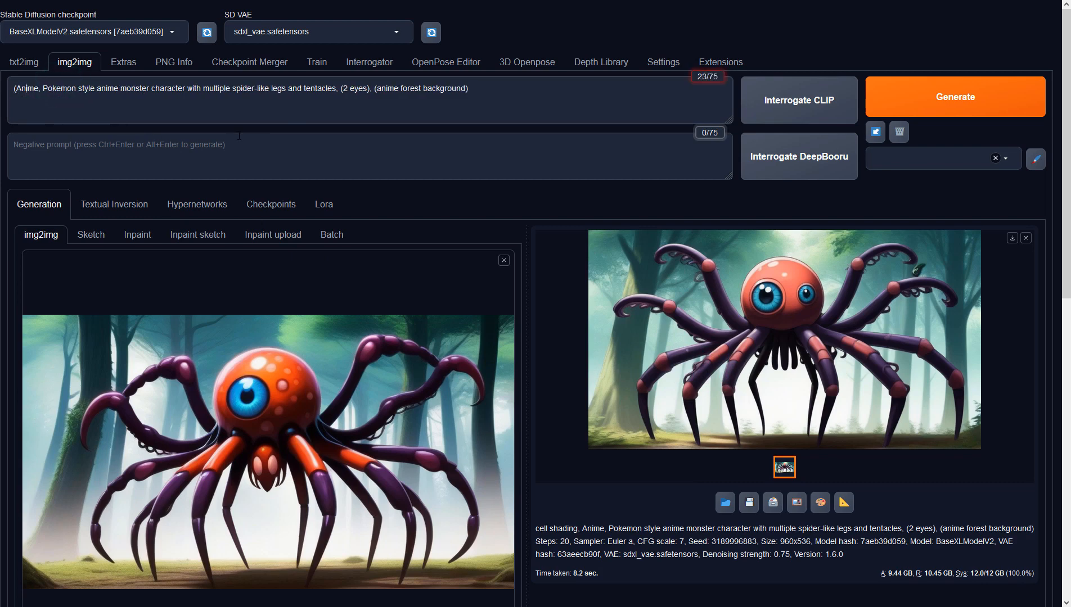
pyautogui.write(')')
pyautogui.press('Left')
pyautogui.write(':1.3')
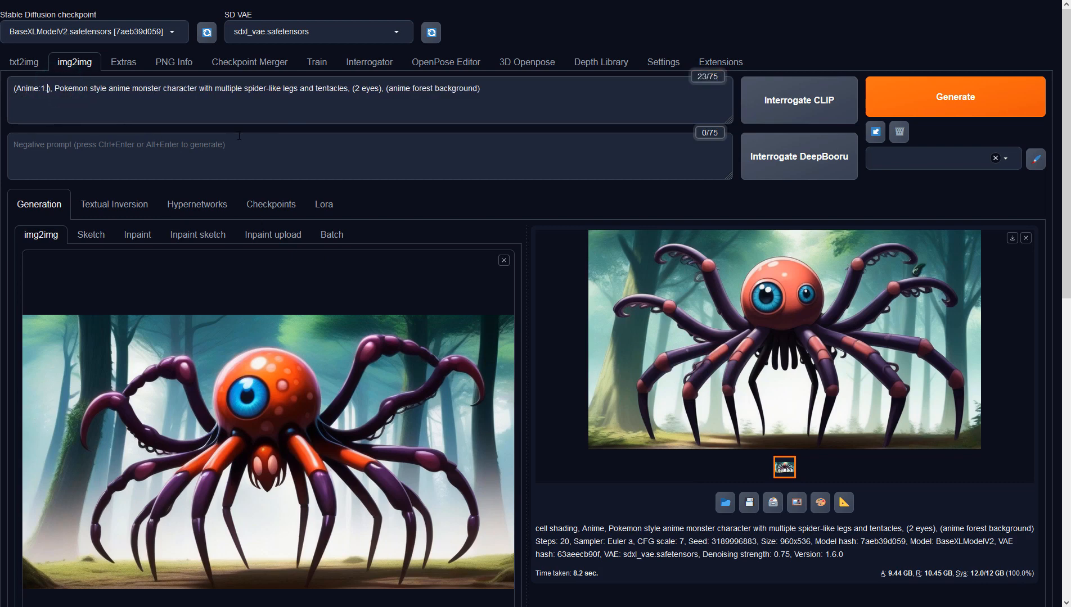
# Step: Generate an img2img variation with the weighted anime prompt and examine it at full size
pyautogui.hotkey('ctrl', 'Return')
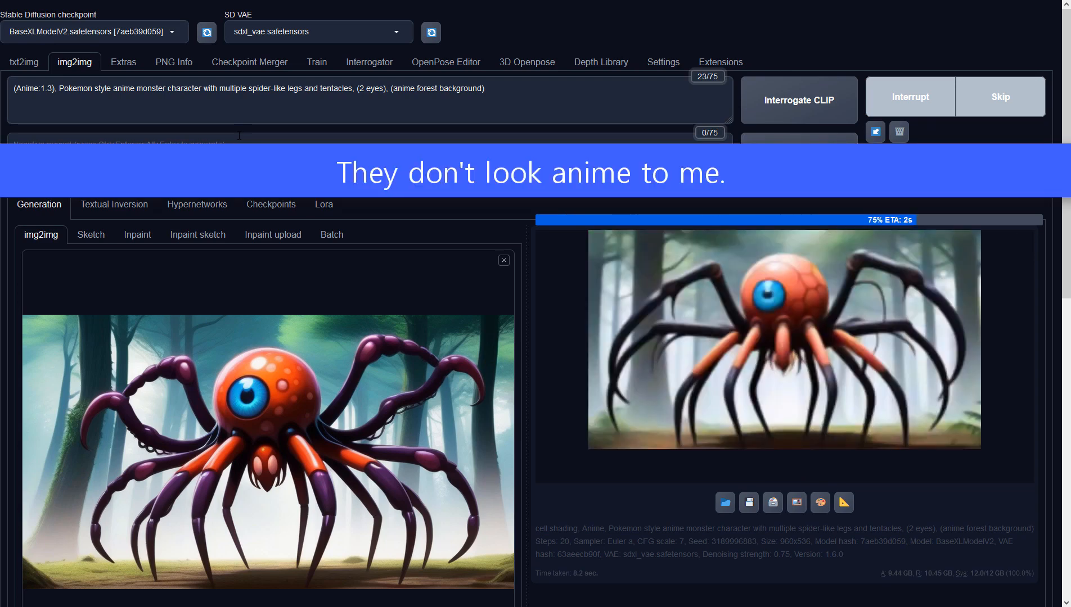
pyautogui.click(782, 310)
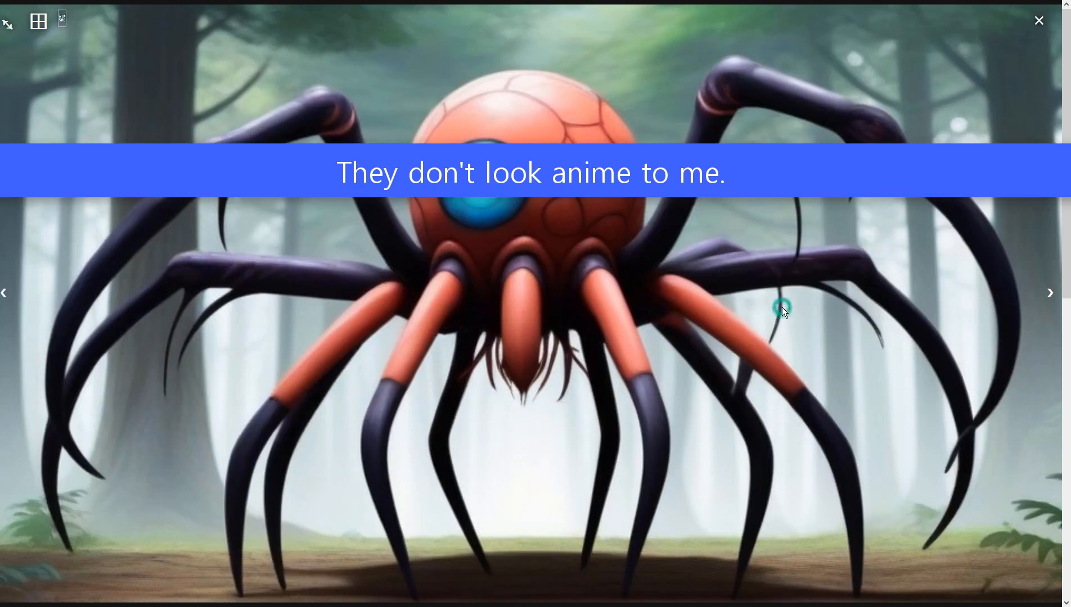
pyautogui.click(787, 309)
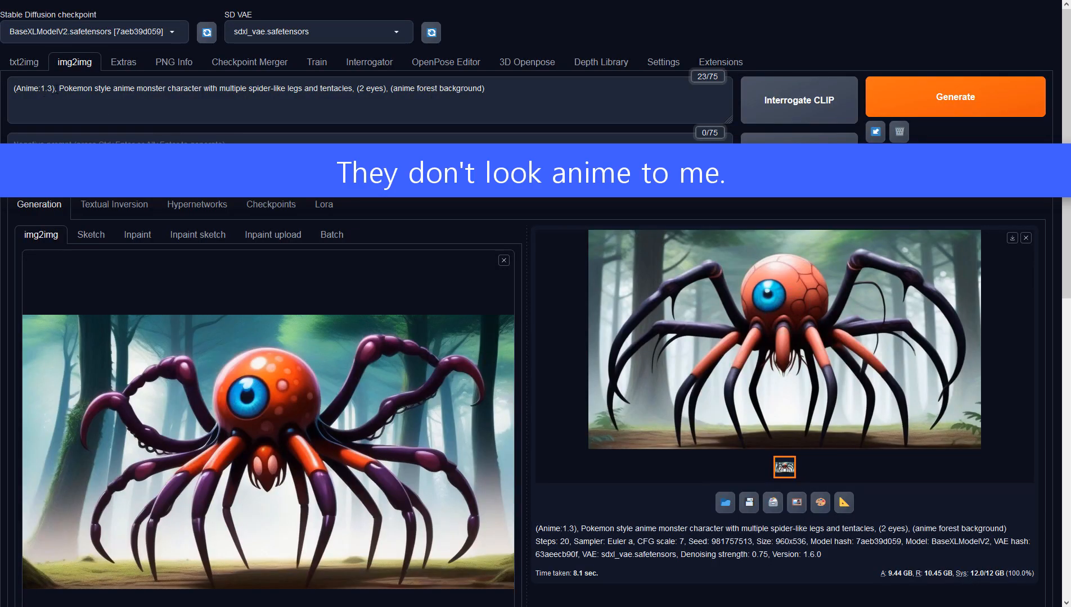
# Step: Delete "anime" and "character" around the word "monster" in the img2img prompt
pyautogui.moveTo(59, 88); pyautogui.dragTo(113, 89)
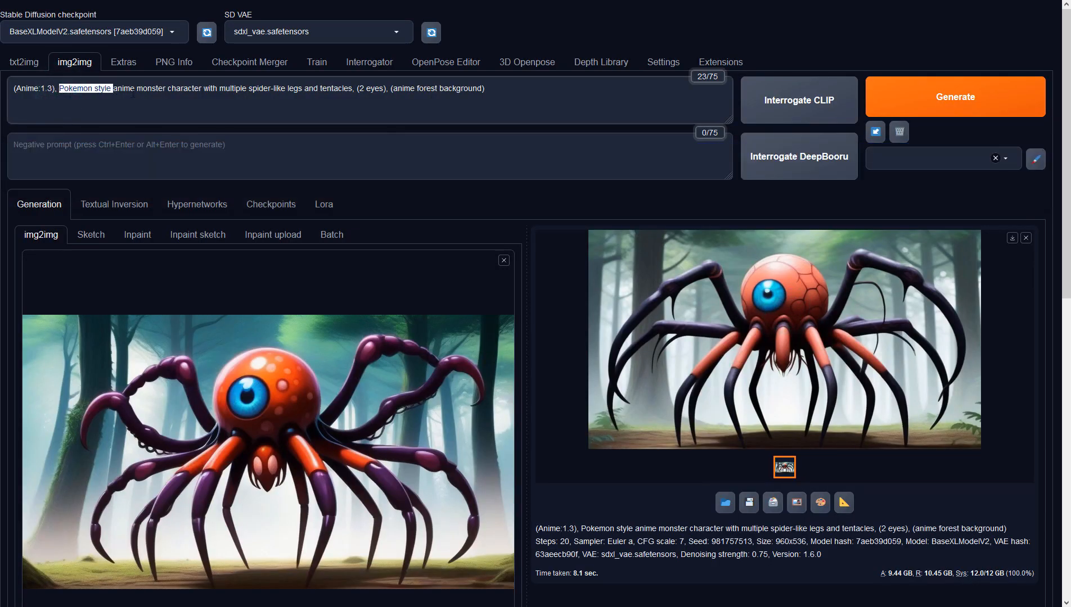
pyautogui.press('Right')
pyautogui.press('Delete')
pyautogui.press('Delete')
pyautogui.press('Delete')
pyautogui.press('Delete')
pyautogui.press('Delete')
pyautogui.press('Delete')
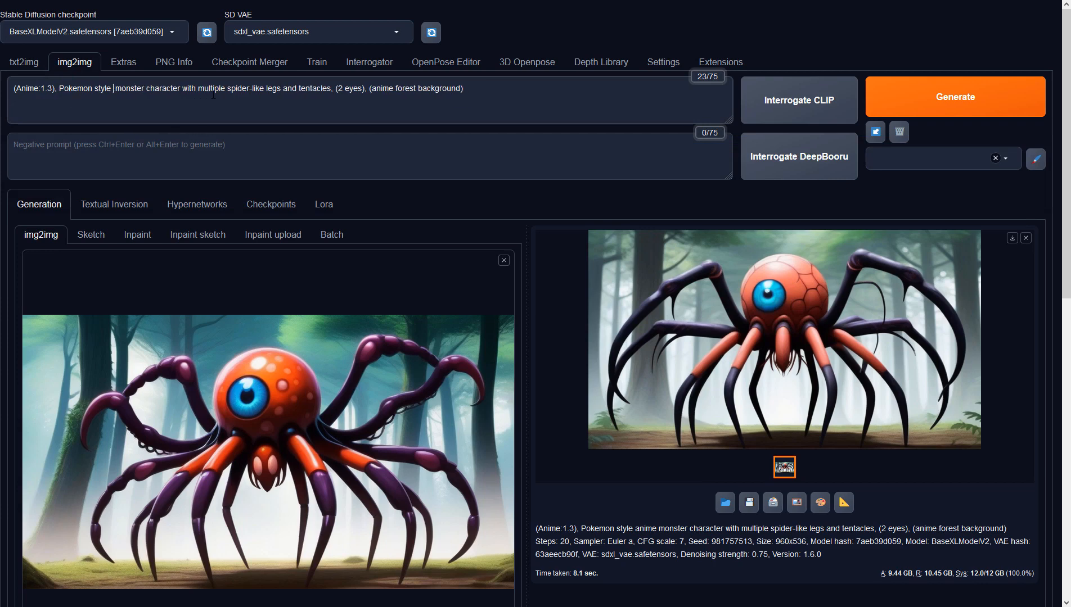
pyautogui.press('Right')
pyautogui.press('Right')
pyautogui.press('Right')
pyautogui.press('Right')
pyautogui.press('Right')
pyautogui.press('Right')
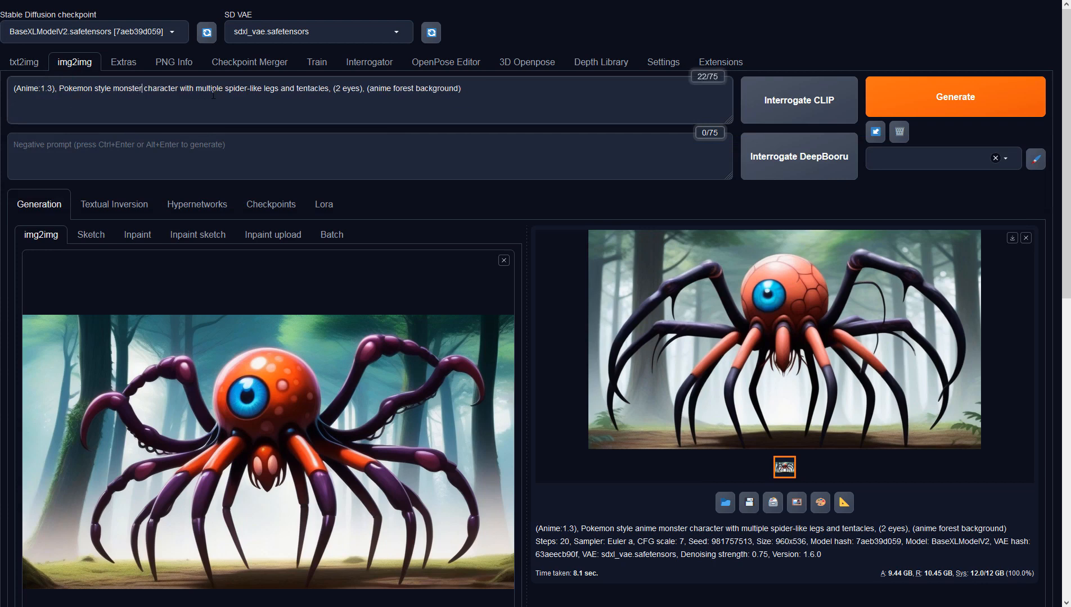
pyautogui.press('Delete')
pyautogui.press('Delete')
pyautogui.press('Delete')
pyautogui.press('Delete')
pyautogui.press('Delete')
pyautogui.press('Delete')
pyautogui.press('Delete')
pyautogui.press('Delete')
pyautogui.press('Delete')
pyautogui.press('Delete')
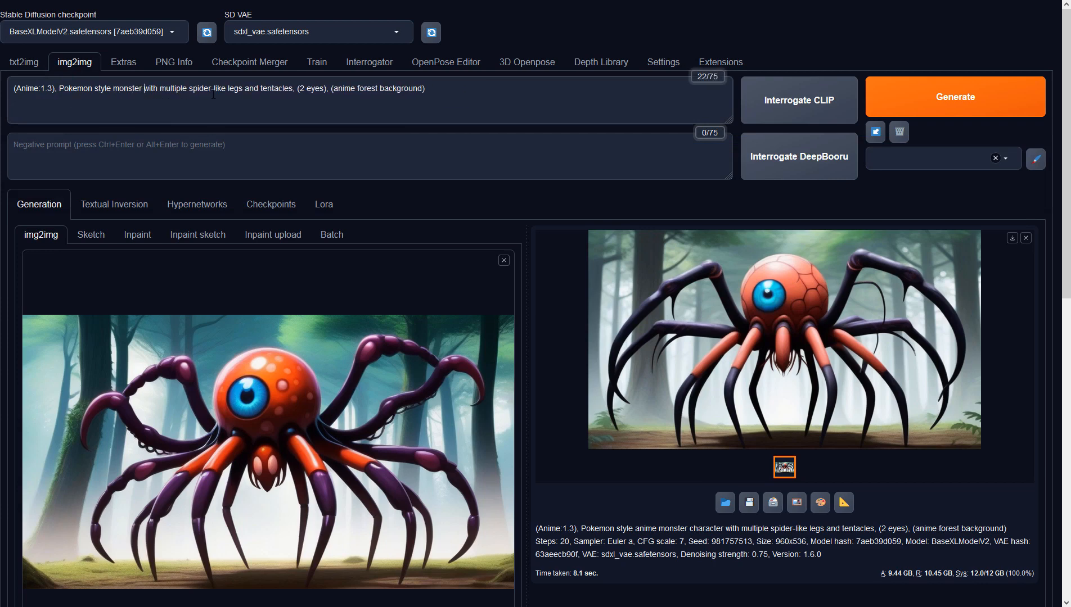
# Step: Delete "multiple" from the prompt so the phrase reads "monster with spider-like legs and tentacles"
pyautogui.press('Right')
pyautogui.press('Right')
pyautogui.press('Right')
pyautogui.press('Right')
pyautogui.press('Delete')
pyautogui.press('Delete')
pyautogui.press('Delete')
pyautogui.press('Delete')
pyautogui.press('Delete')
pyautogui.press('Delete')
pyautogui.press('Delete')
pyautogui.press('Delete')
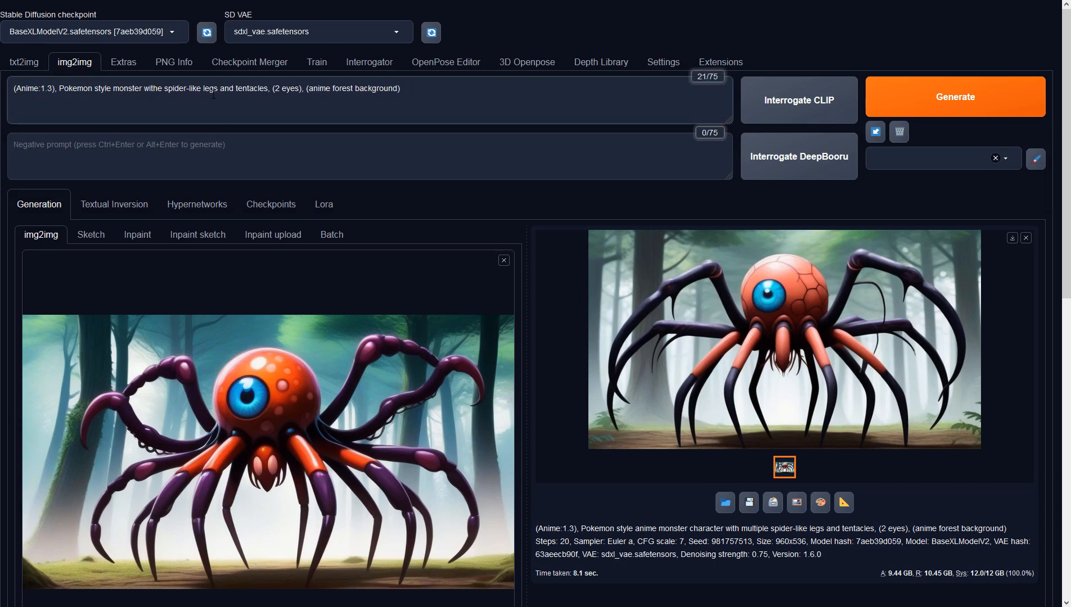
pyautogui.press('Delete')
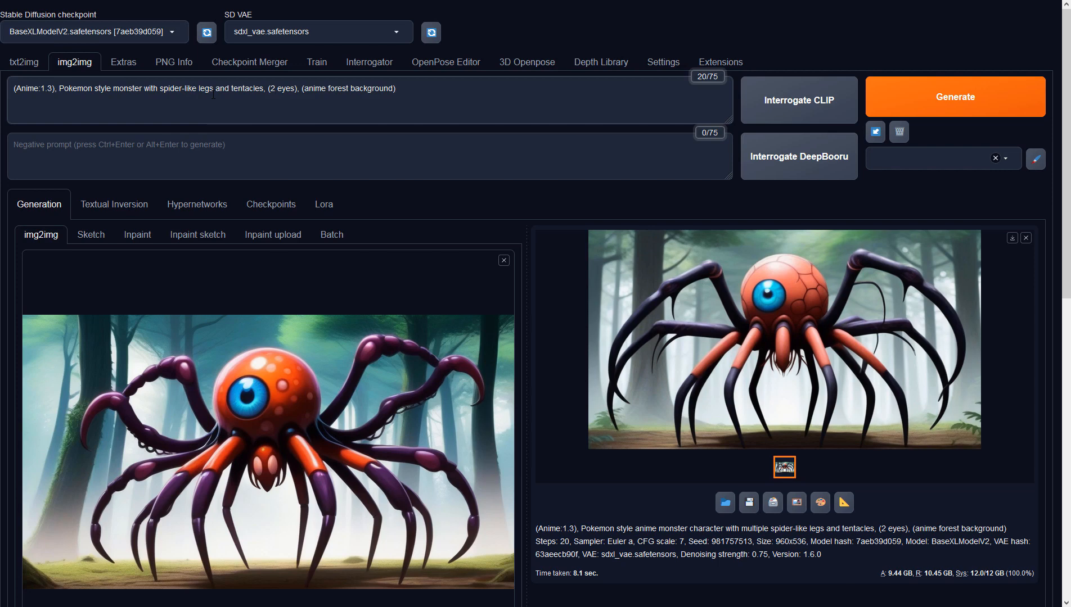
# Step: Copy the shortened prompt over the existing txt2img prompt and generate a new depth-guided image
pyautogui.hotkey('ctrl', 'a')
pyautogui.hotkey('ctrl', 'c')
pyautogui.click(24, 62)
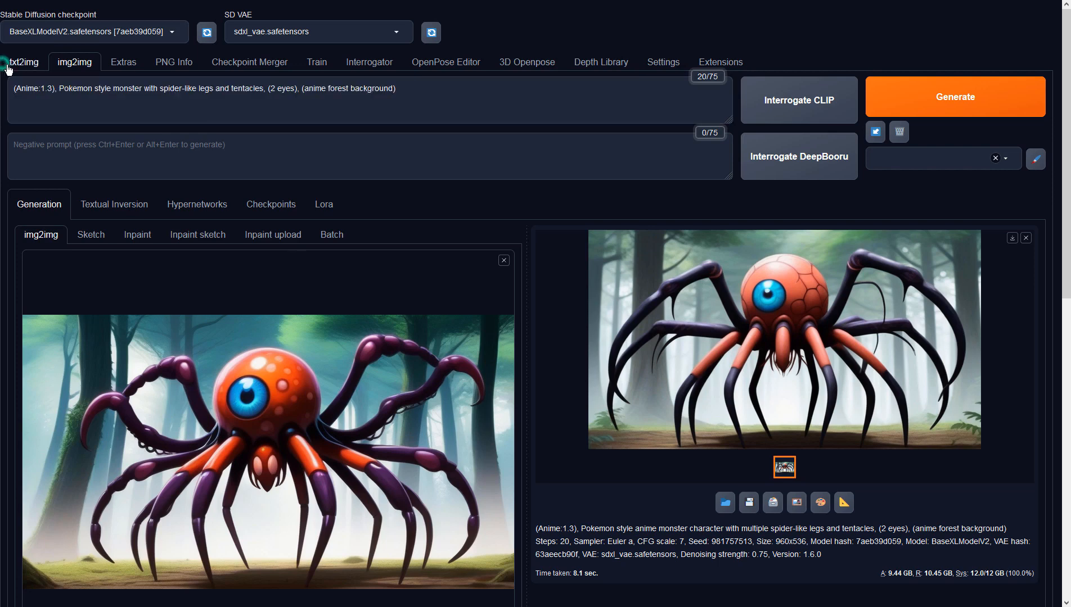
pyautogui.click(59, 93)
pyautogui.hotkey('ctrl', 'a')
pyautogui.hotkey('ctrl', 'v')
pyautogui.click(889, 99)
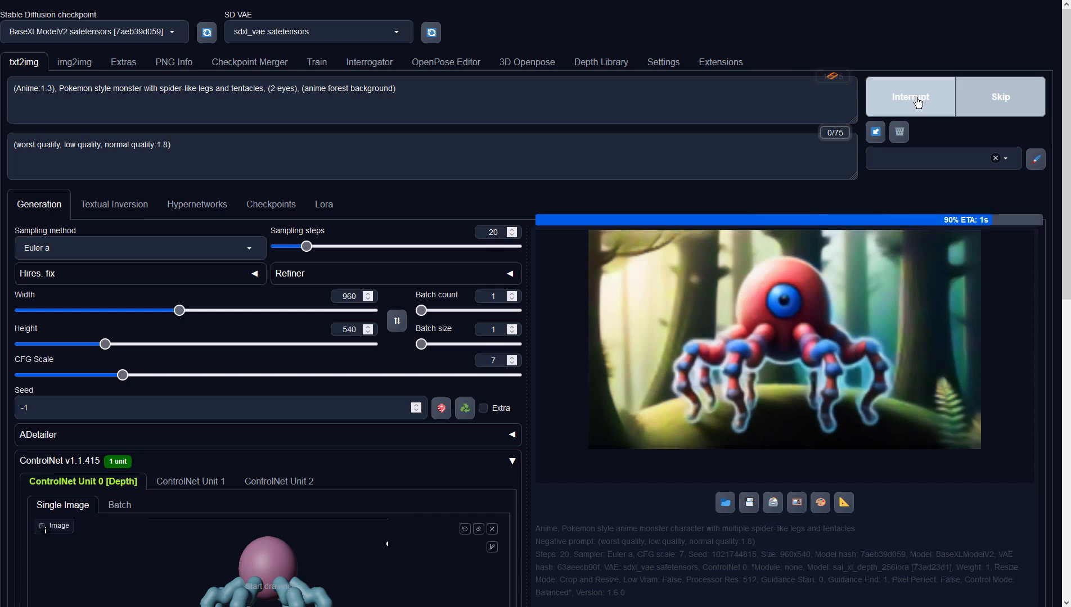
# Step: Examine the new txt2img monster image at full size and send it to img2img as the source image
pyautogui.click(833, 337)
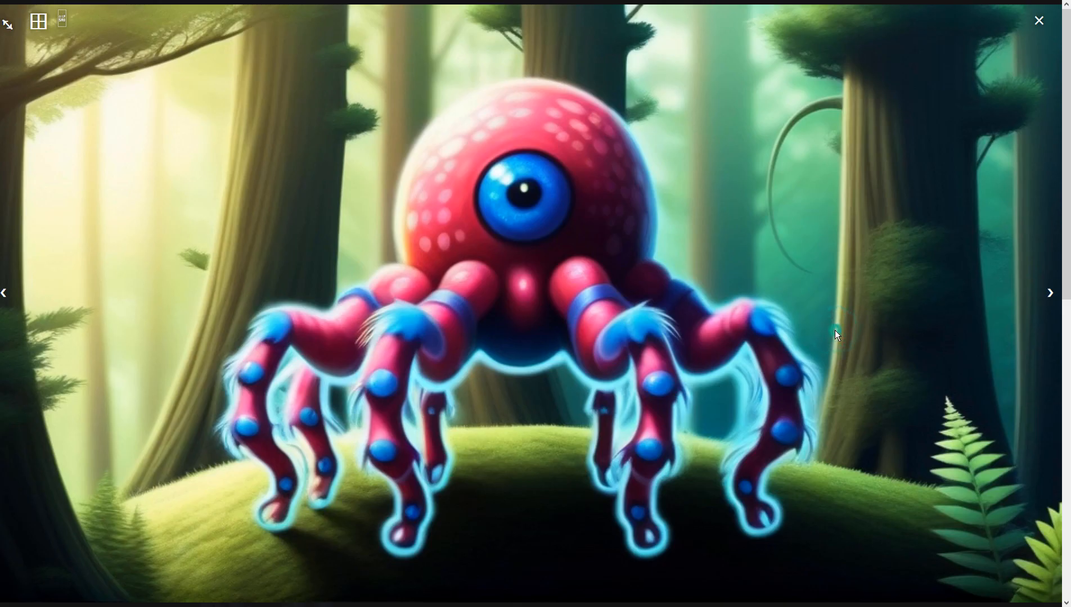
pyautogui.click(835, 331)
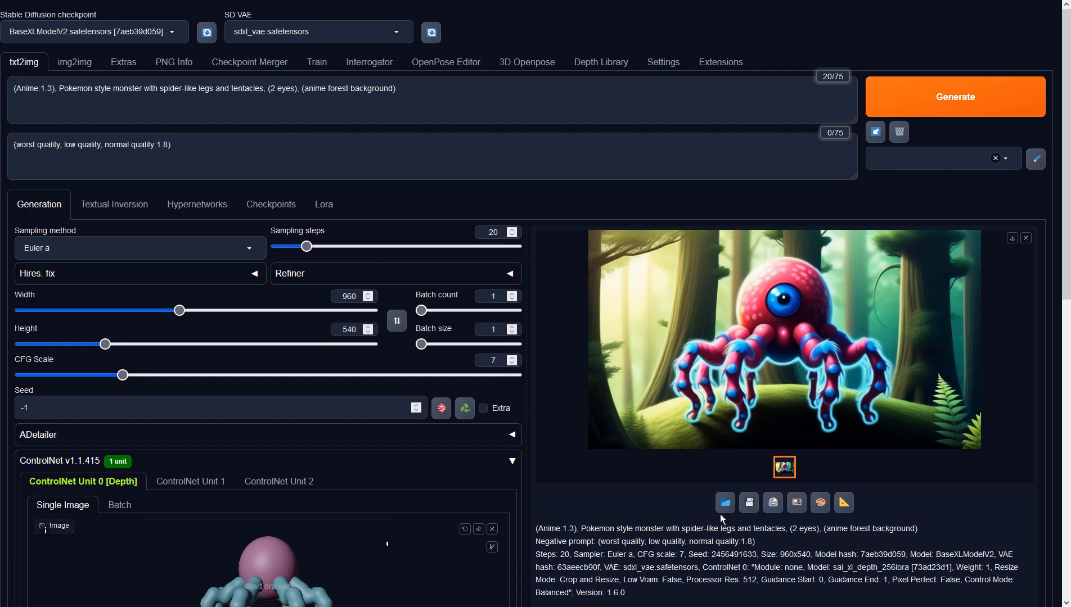
pyautogui.click(795, 501)
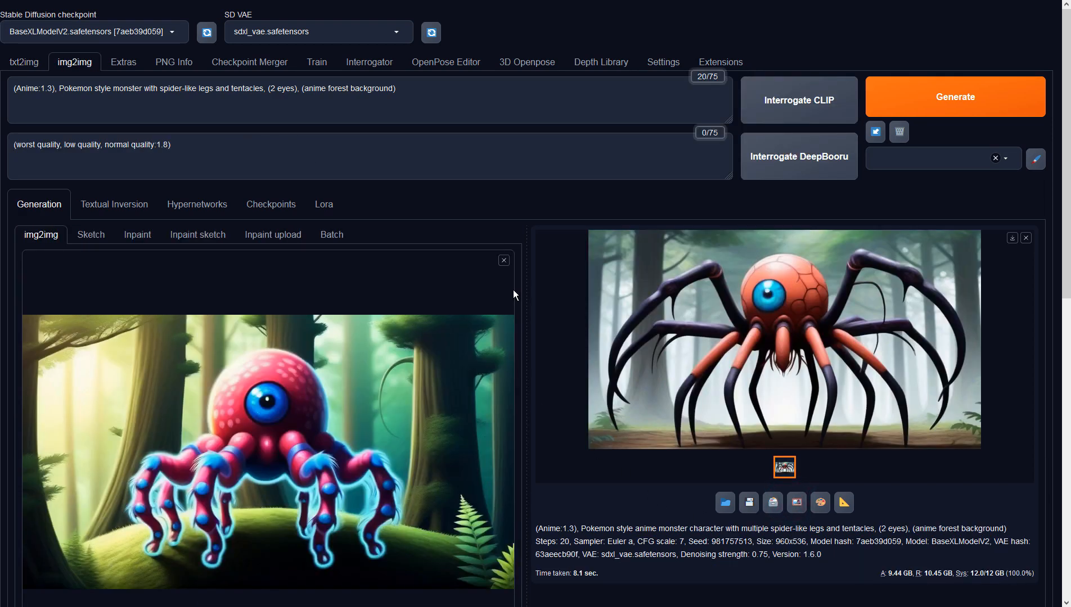
# Step: Generate an img2img variation of the glowing one-eyed monster and send the result back as the new source image
pyautogui.click(966, 101)
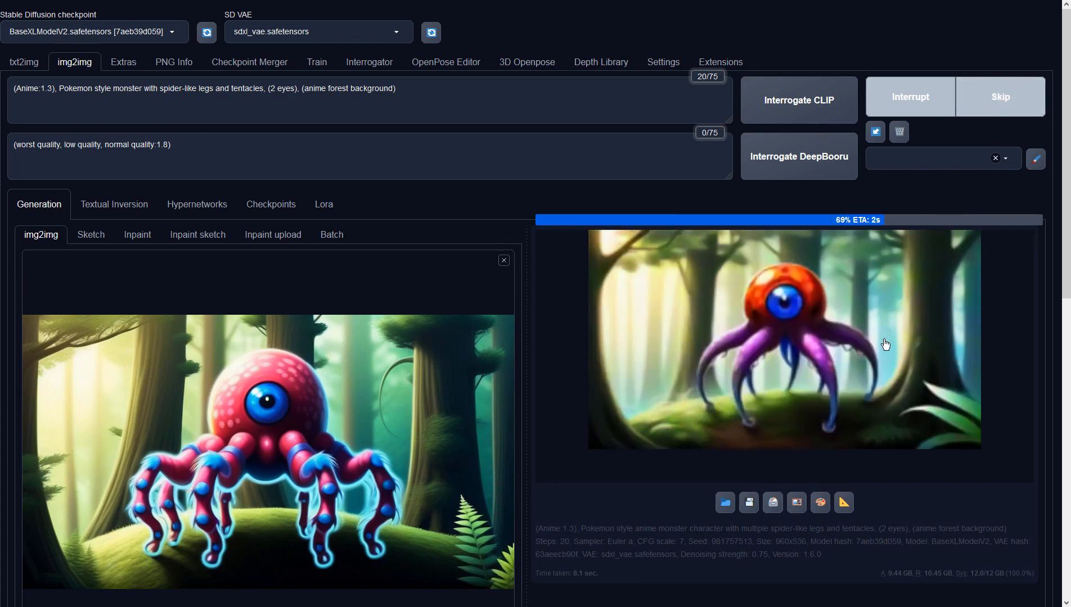
pyautogui.click(855, 374)
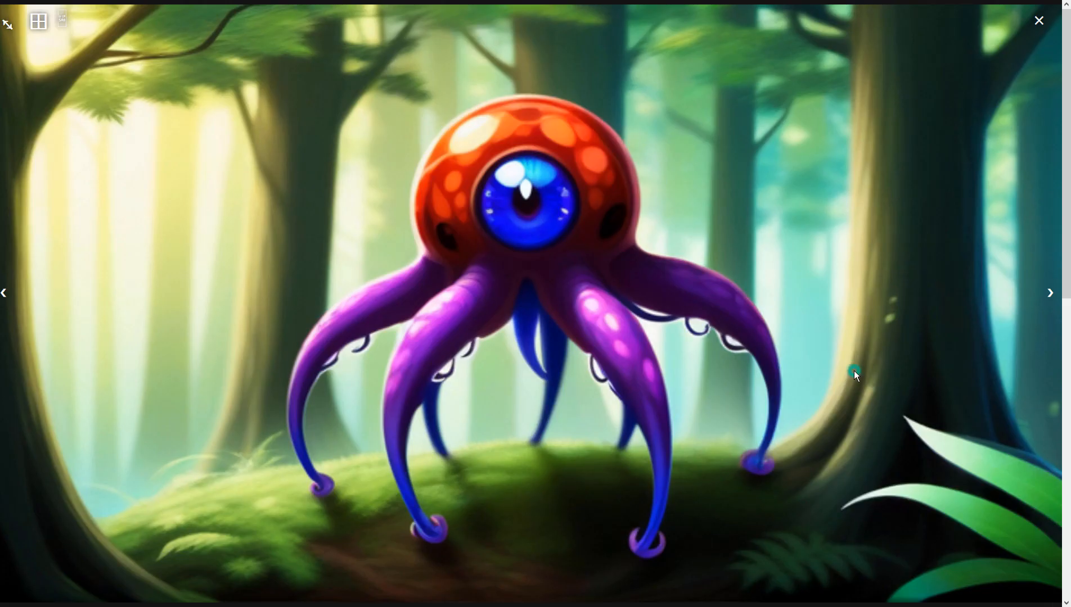
pyautogui.click(813, 368)
pyautogui.click(797, 501)
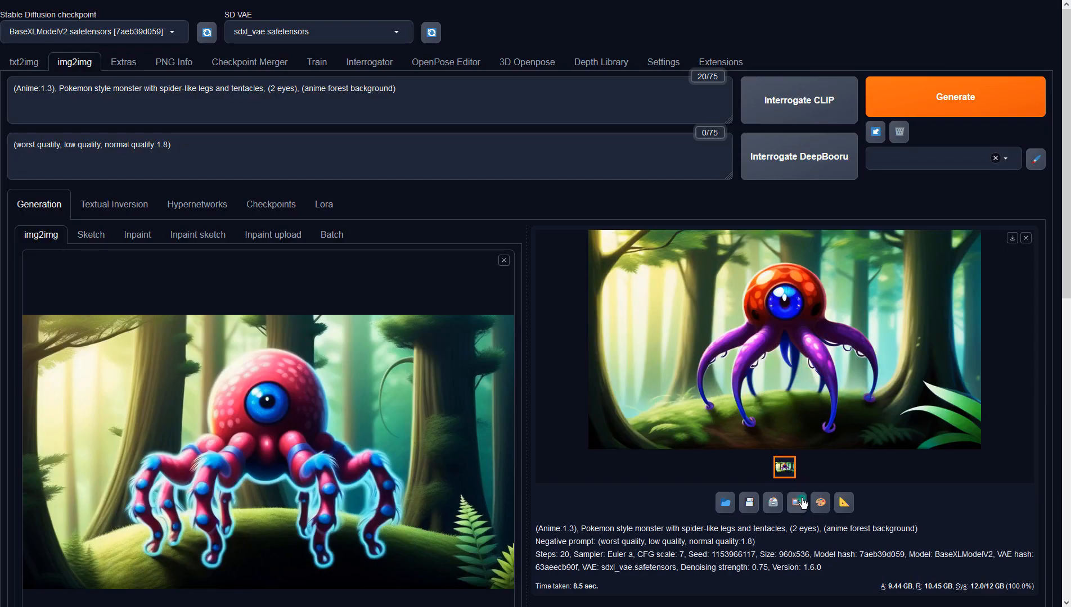
# Step: Set the img2img denoising strength to 0.9 and the output height to 540
pyautogui.scroll(-4, 393, 400)
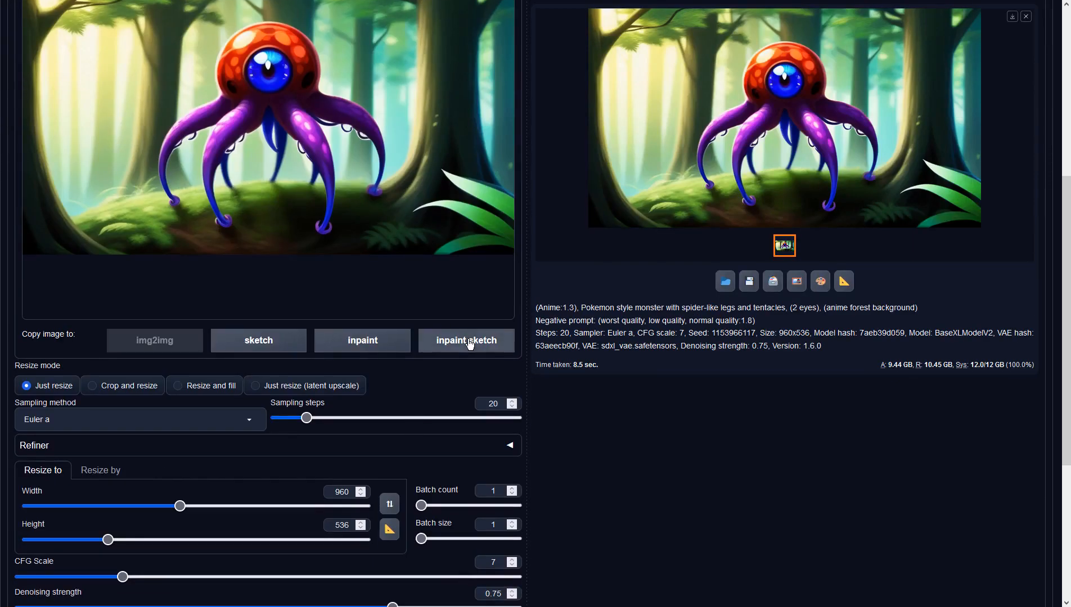
pyautogui.moveTo(392, 465); pyautogui.dragTo(467, 477)
pyautogui.click(361, 379)
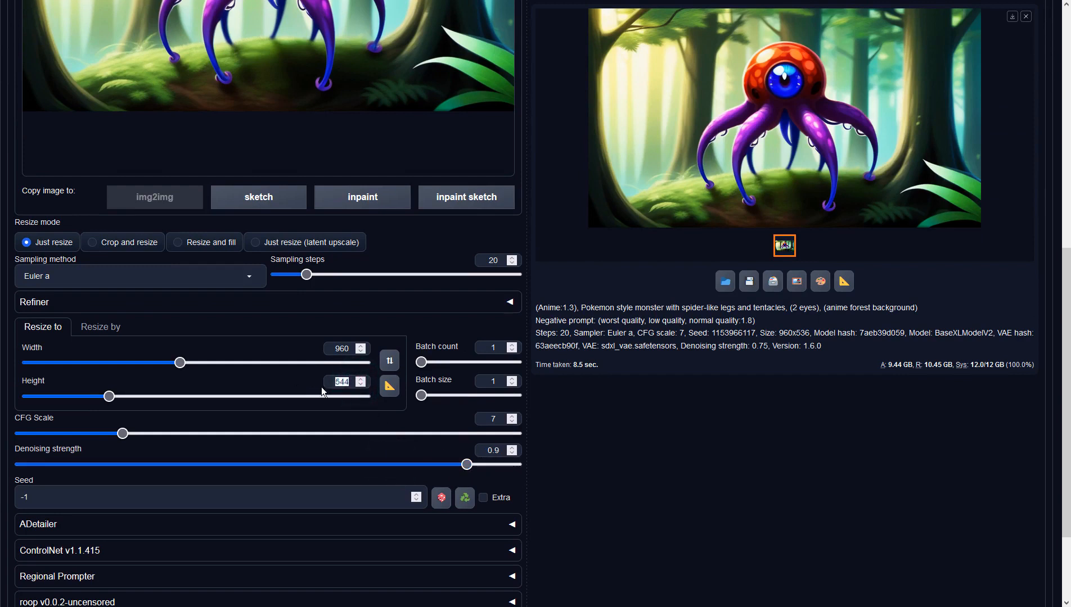
pyautogui.click(350, 383)
pyautogui.press('BackSpace')
pyautogui.write('0')
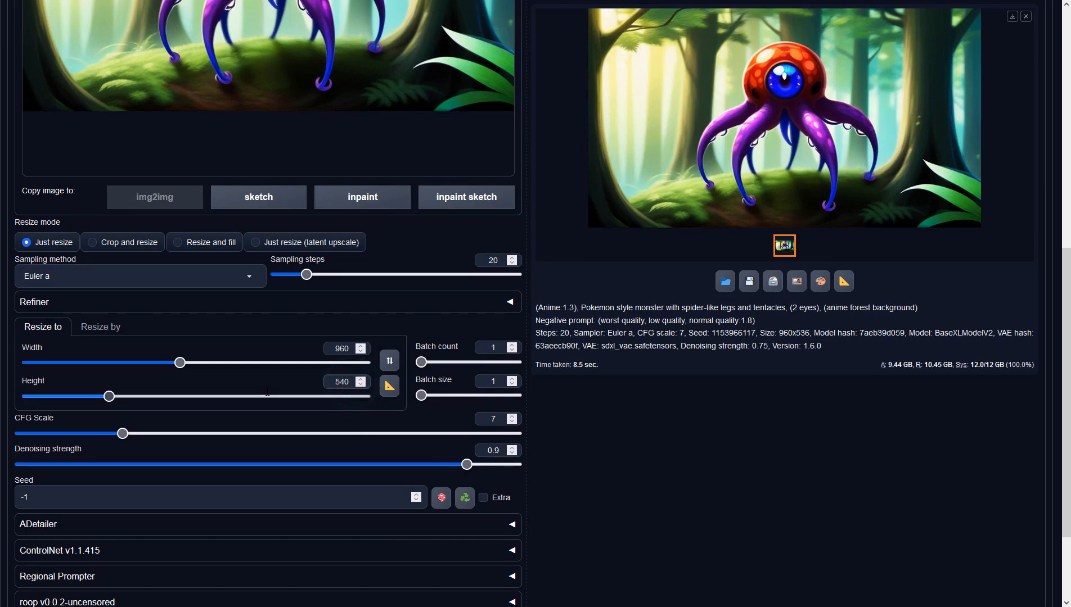
pyautogui.click(579, 407)
# Step: Generate an img2img variation of the purple-tentacled monster, keeping the Euler a sampling method
pyautogui.click(259, 276)
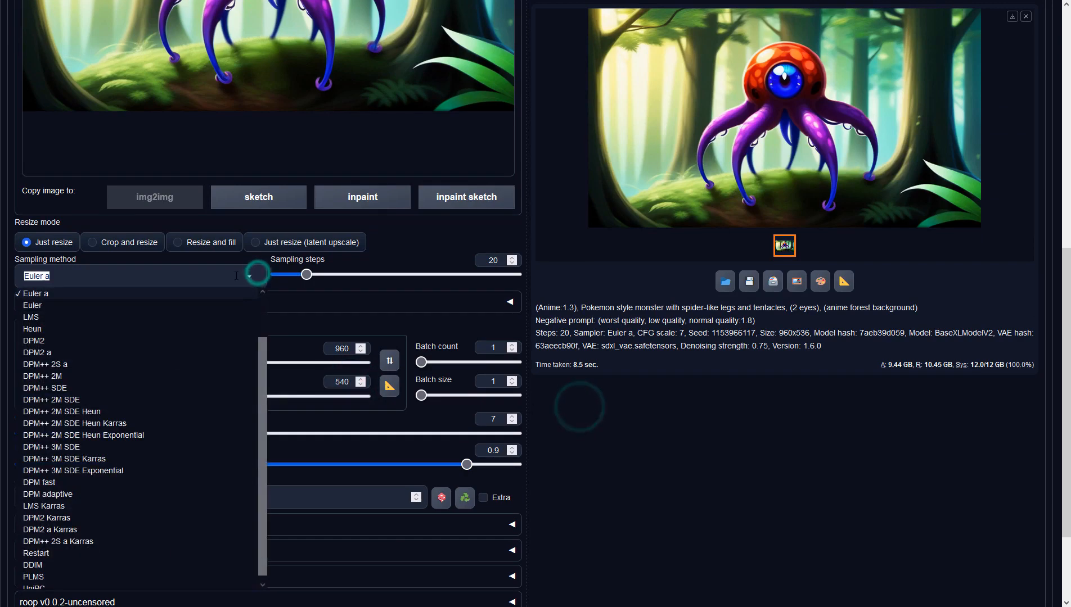
pyautogui.click(672, 368)
pyautogui.scroll(2, 673, 368)
pyautogui.scroll(2, 673, 368)
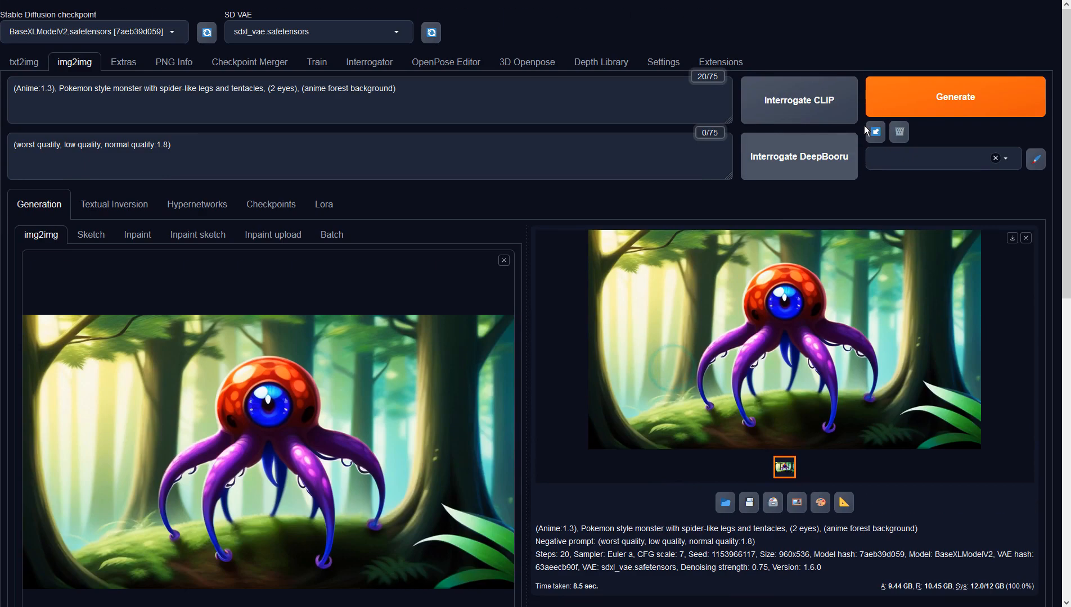
pyautogui.click(874, 99)
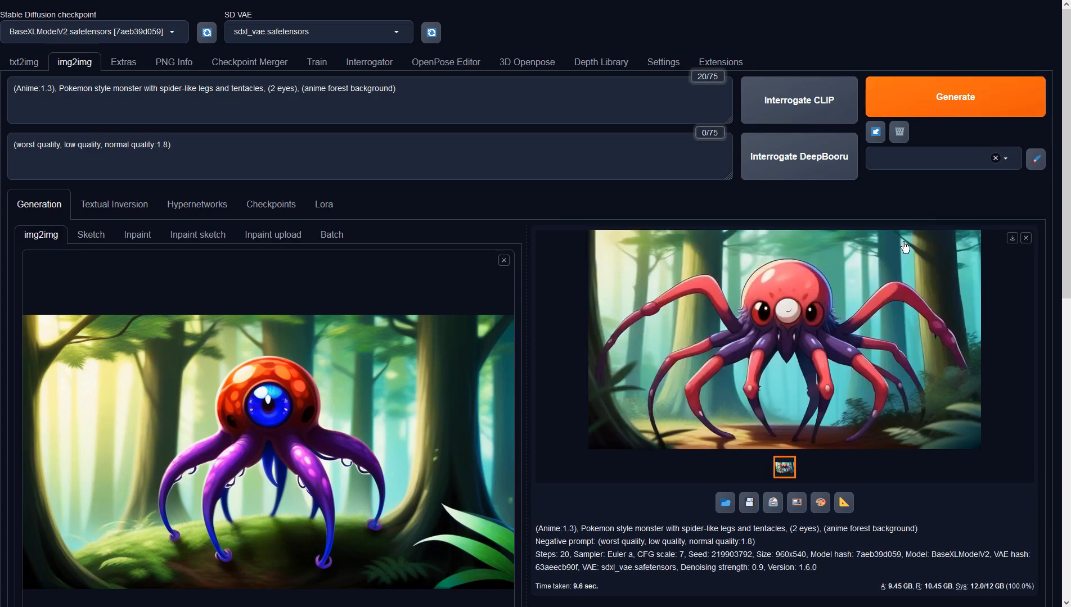
# Step: Examine the red spider-like variation at full size and send it to img2img as the new source image
pyautogui.click(887, 286)
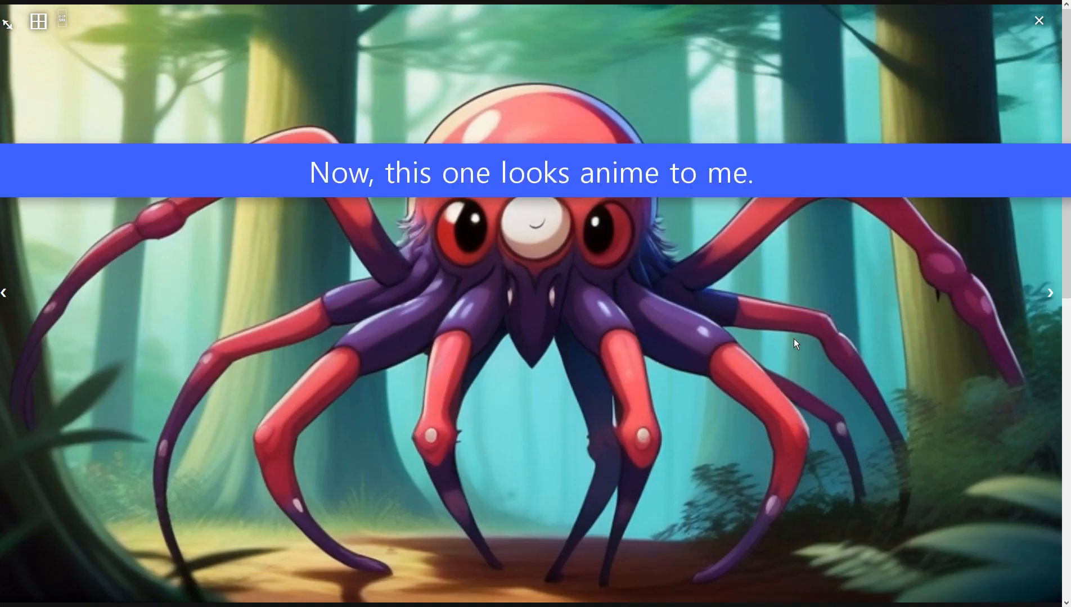
pyautogui.click(796, 343)
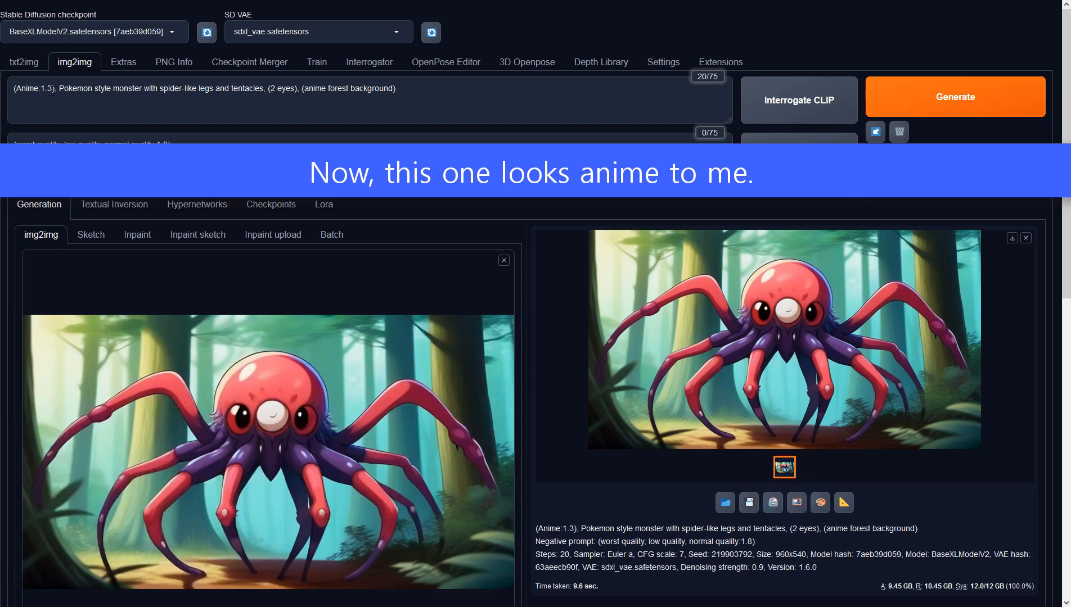
# Step: Change the weighted prompt term to "(Kawaii Anime:1.3)", generate a variation and examine it at full size
pyautogui.click(15, 88)
pyautogui.write('Kawaii')
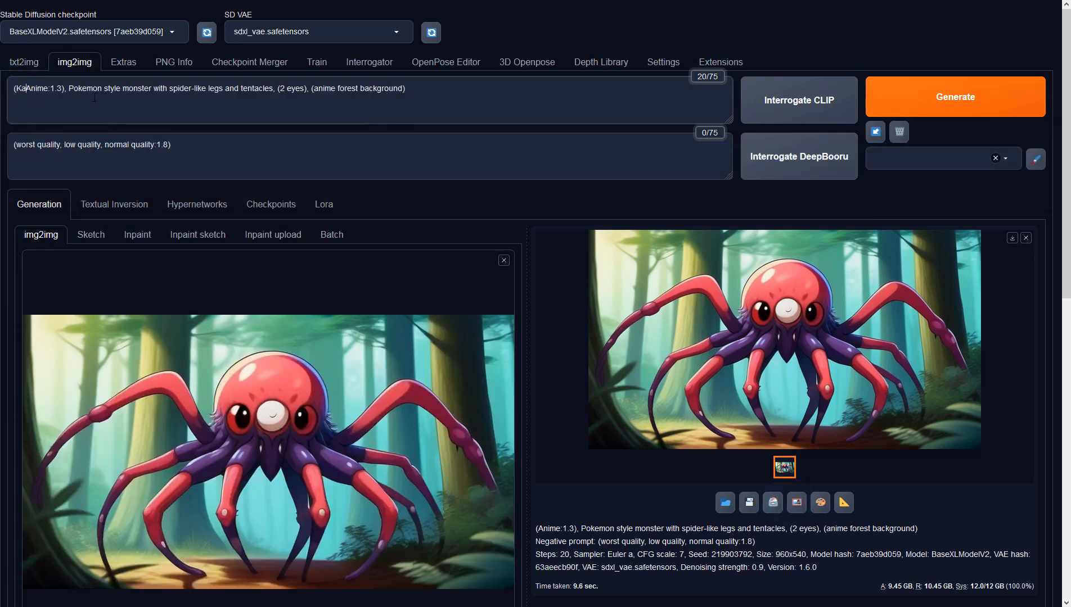
pyautogui.hotkey('ctrl', 'Return')
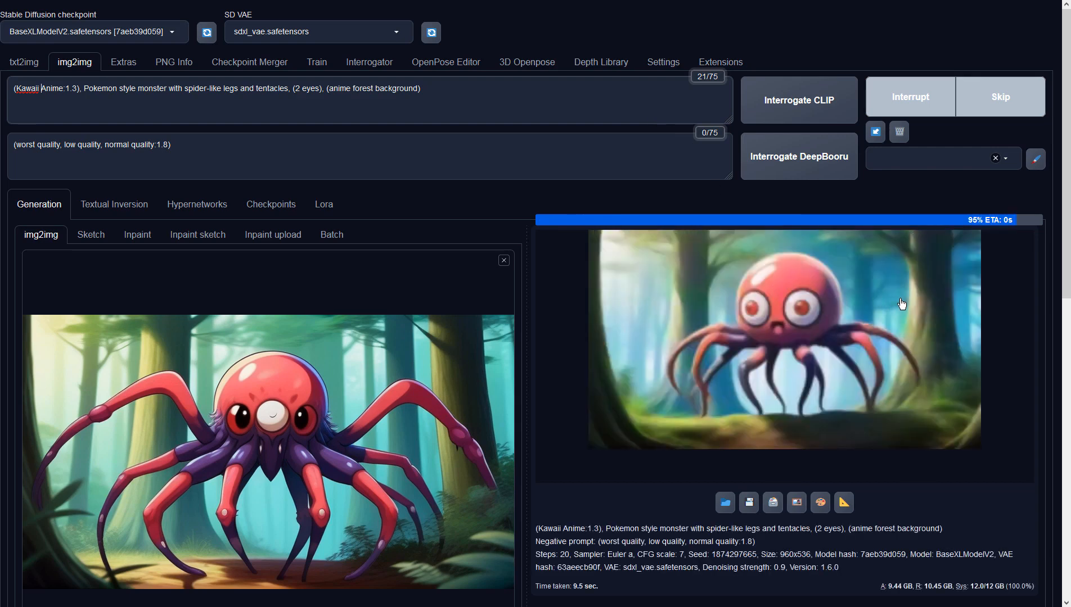
pyautogui.click(902, 305)
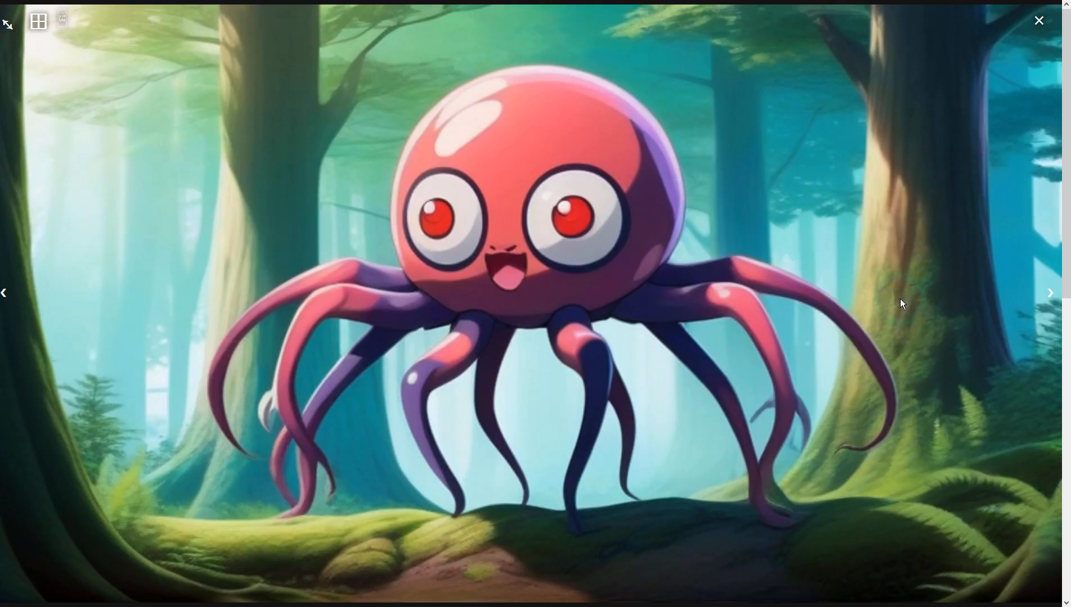
# Step: Send the red-eyed octopus variation to img2img as the new source image and generate a variation from it
pyautogui.click(900, 299)
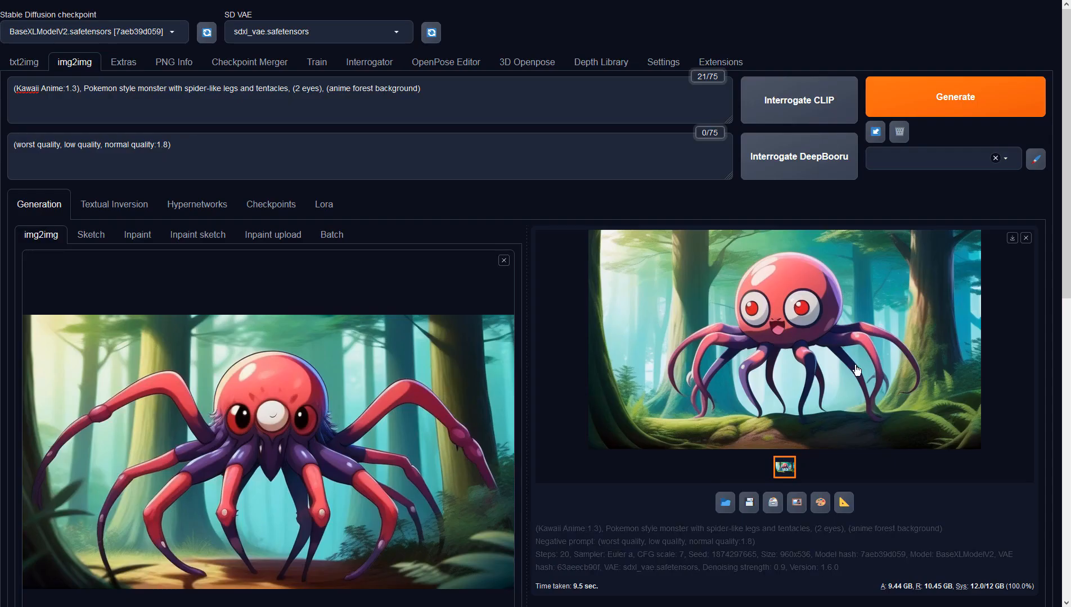
pyautogui.click(797, 502)
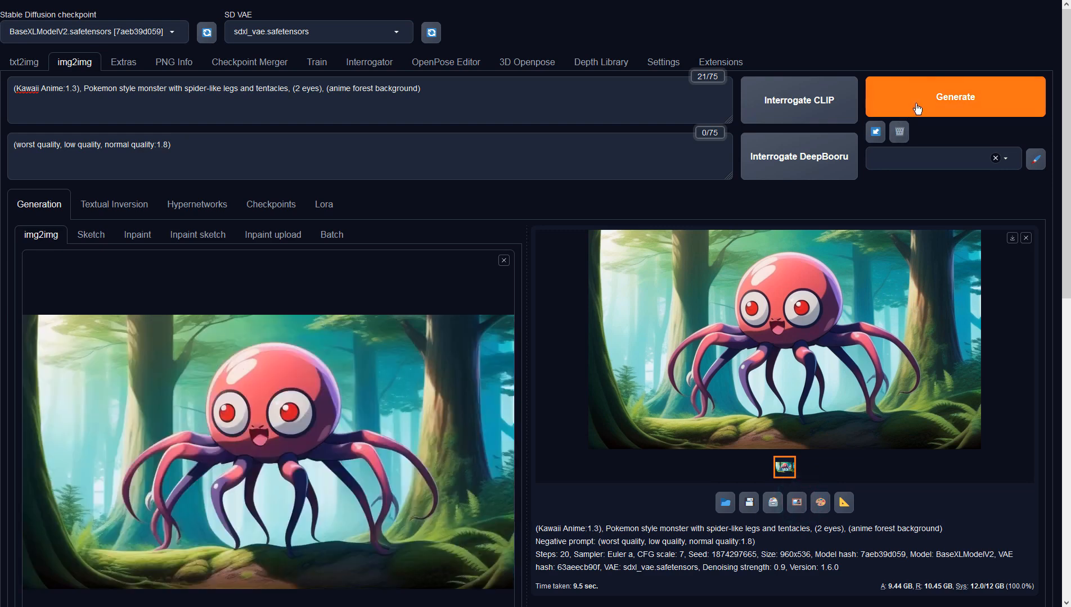
pyautogui.click(919, 98)
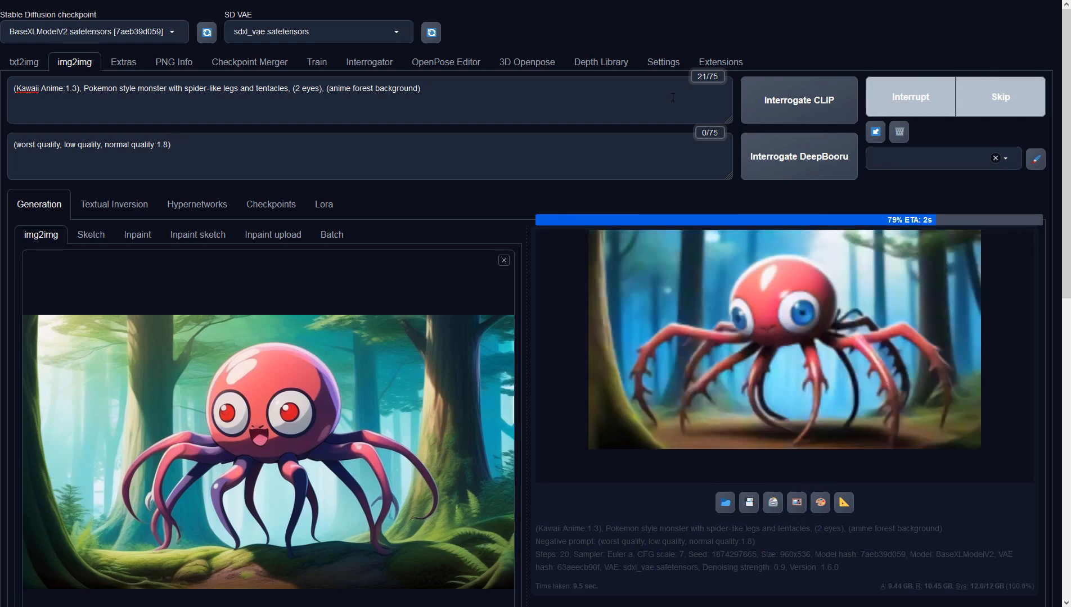
# Step: Examine the blue-eyed variation at full size and generate another with the weighted prompt term changed to "(Kawaii cute Anime:1.3)"
pyautogui.click(733, 285)
pyautogui.click(733, 286)
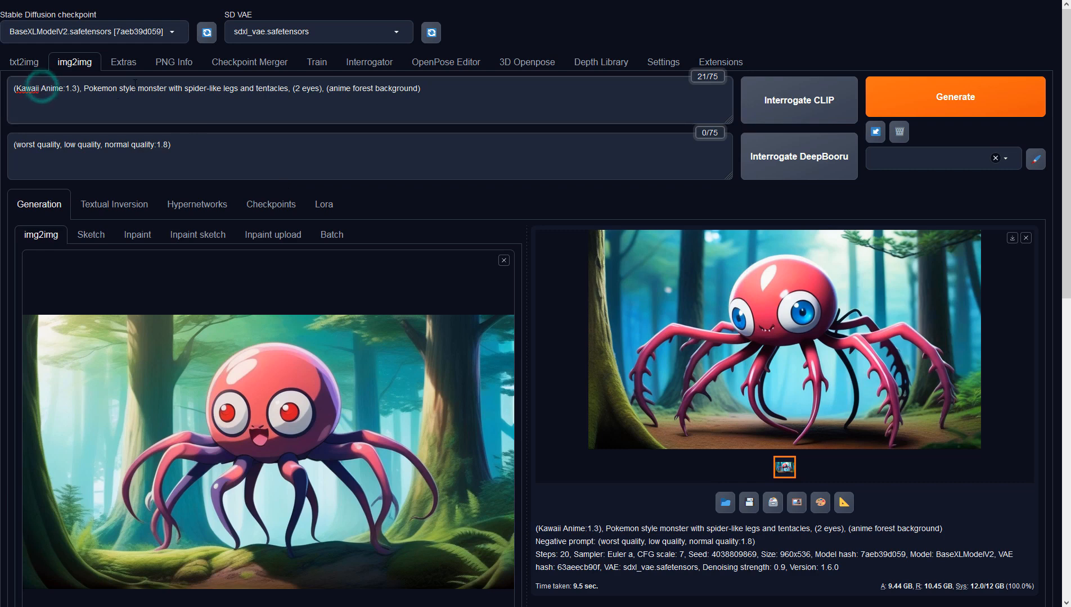
pyautogui.write('cute')
pyautogui.hotkey('ctrl', 'Return')
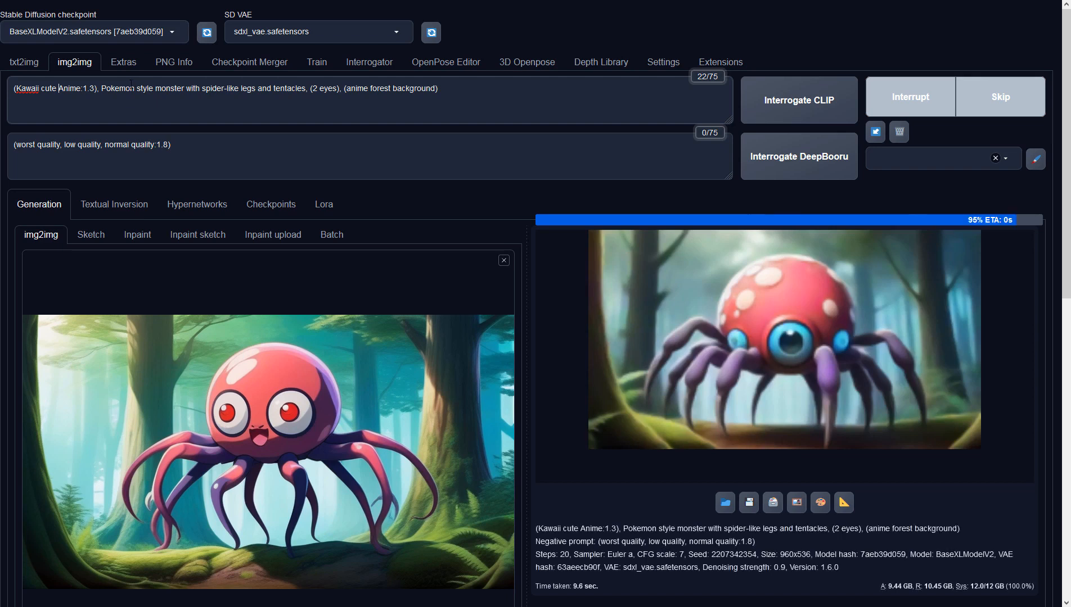
# Step: Add "smiling" before "Pokemon style monster" in the prompt, generate a variation and examine it at full size
pyautogui.click(101, 90)
pyautogui.write('smiling')
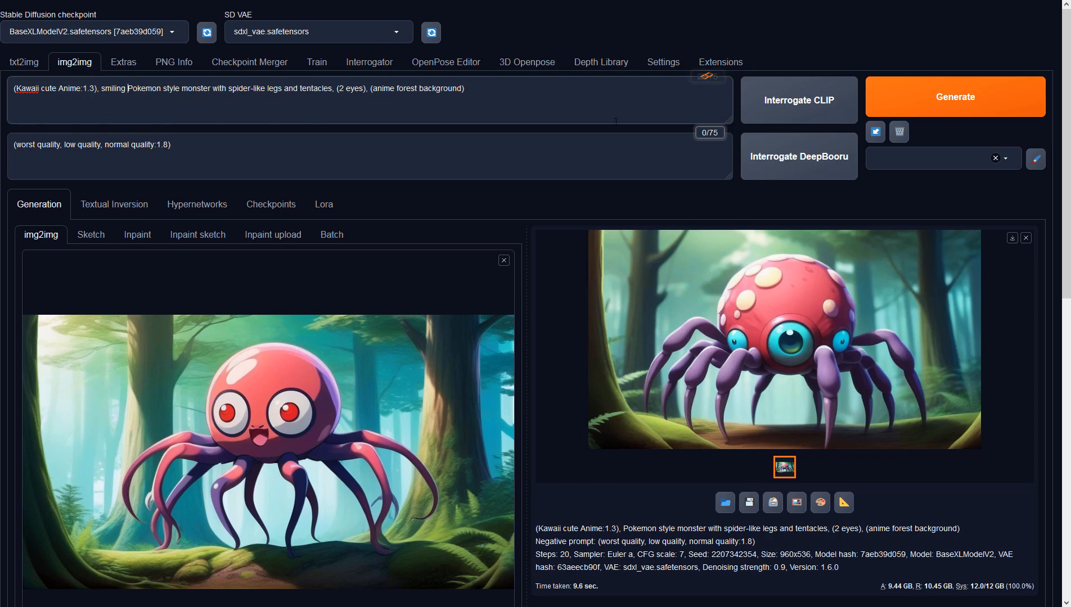
pyautogui.click(983, 88)
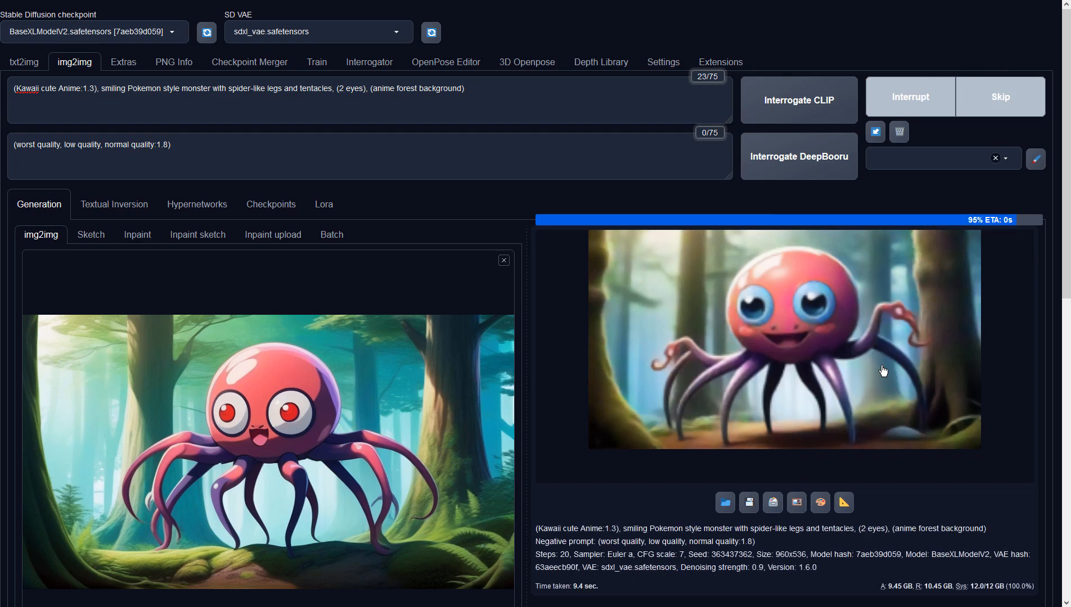
pyautogui.click(883, 371)
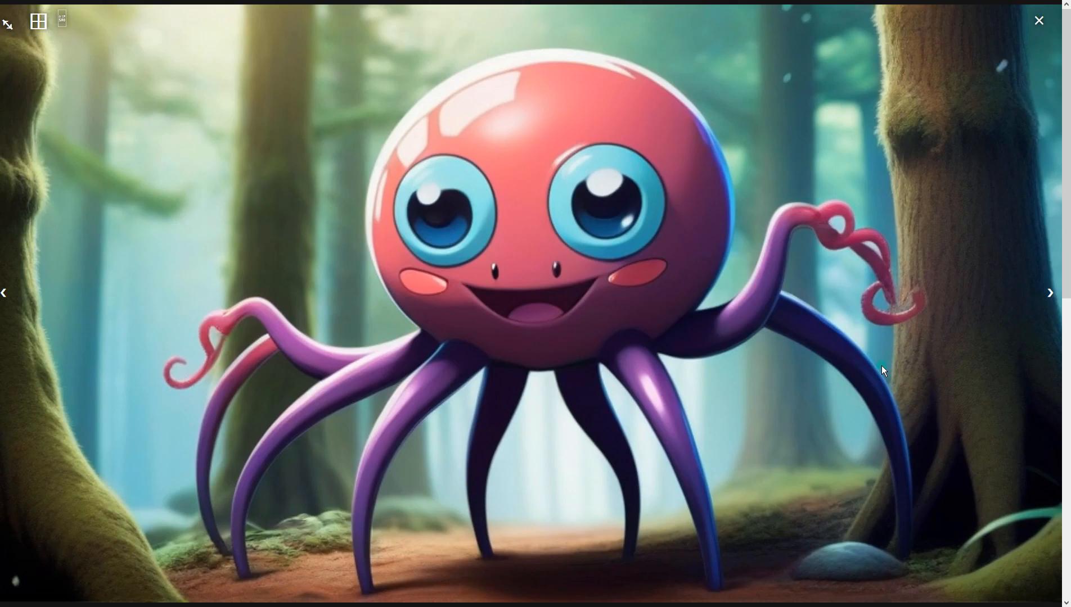
# Step: Send the smiling octopus with purple tentacles to img2img as the new source, generate a variation and examine it at full size
pyautogui.click(882, 366)
pyautogui.click(800, 498)
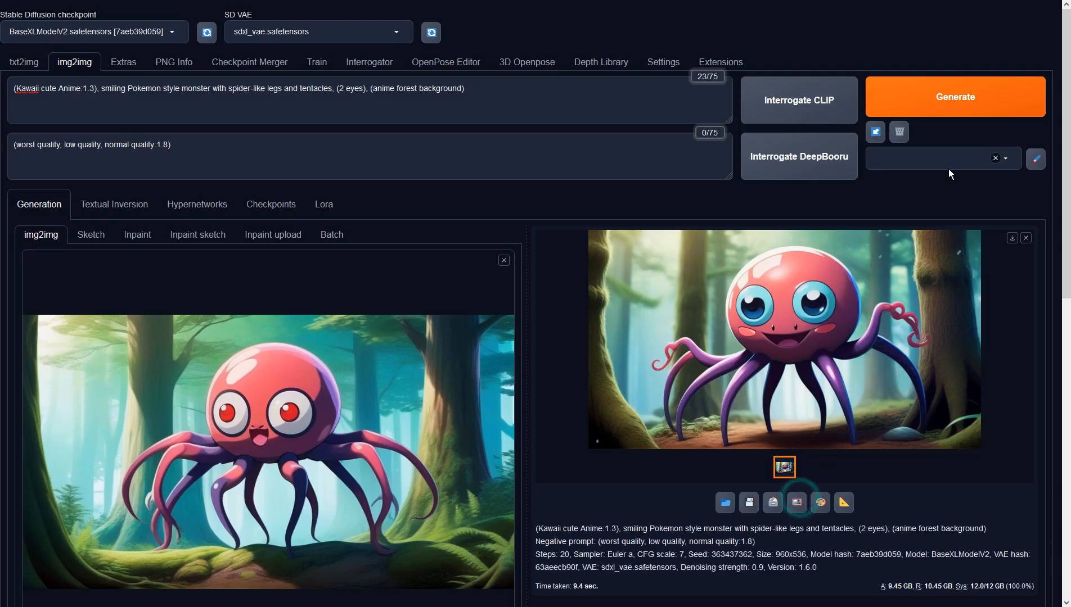
pyautogui.click(953, 122)
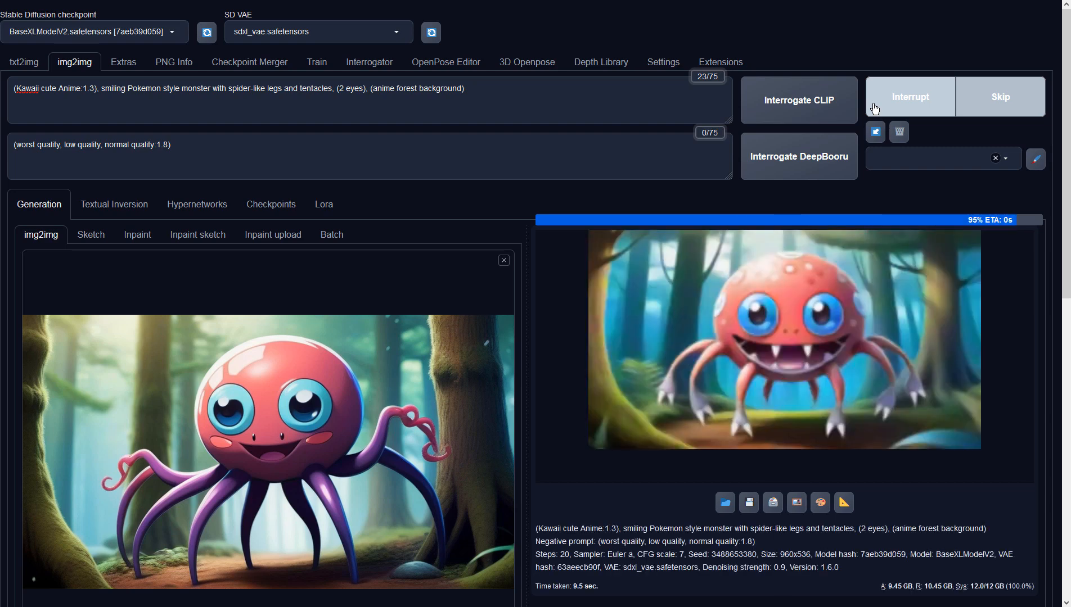
pyautogui.click(918, 287)
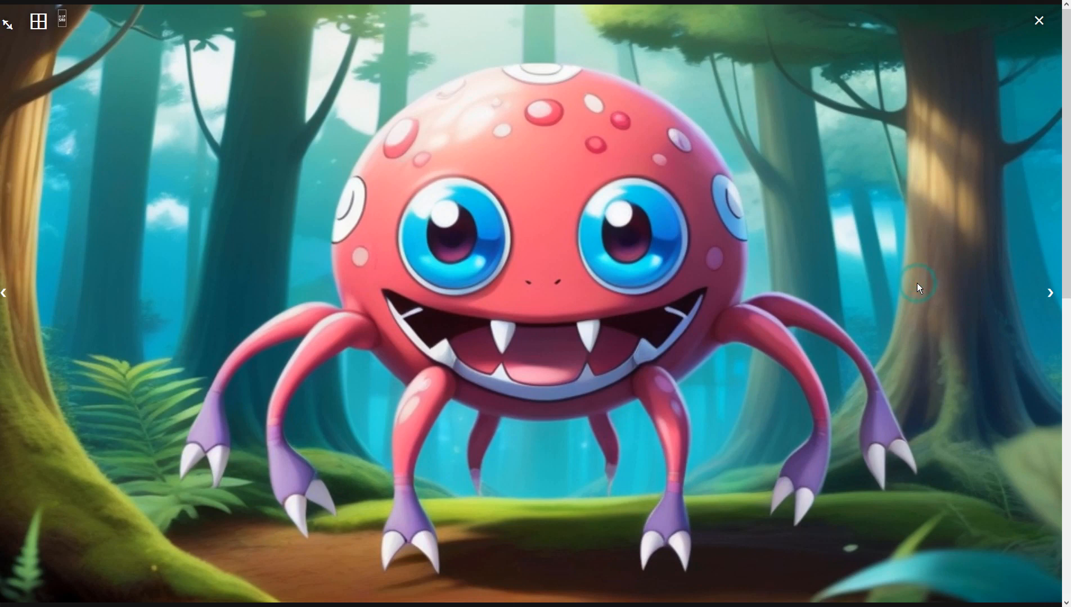